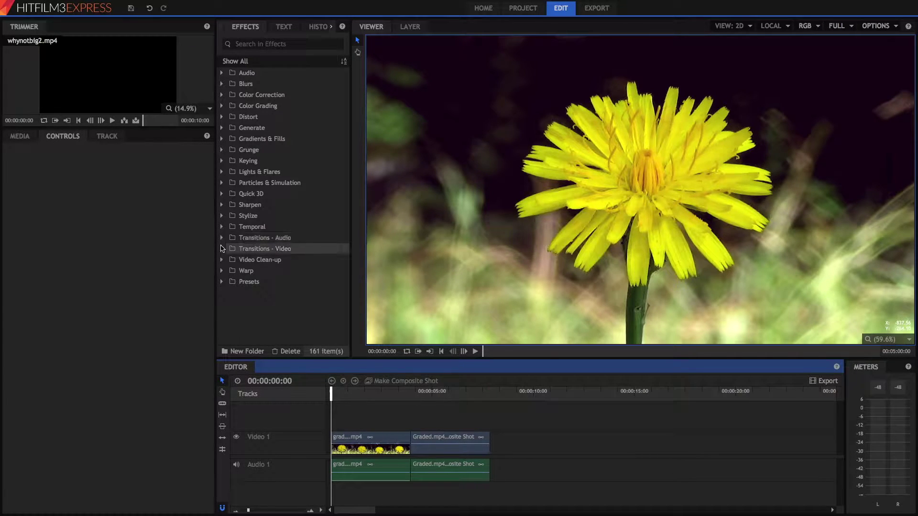
- Open the Transitions - Video Dissolve folder and return the playhead to the timeline start
{"action": "left_click", "coordinate": [221, 248]}
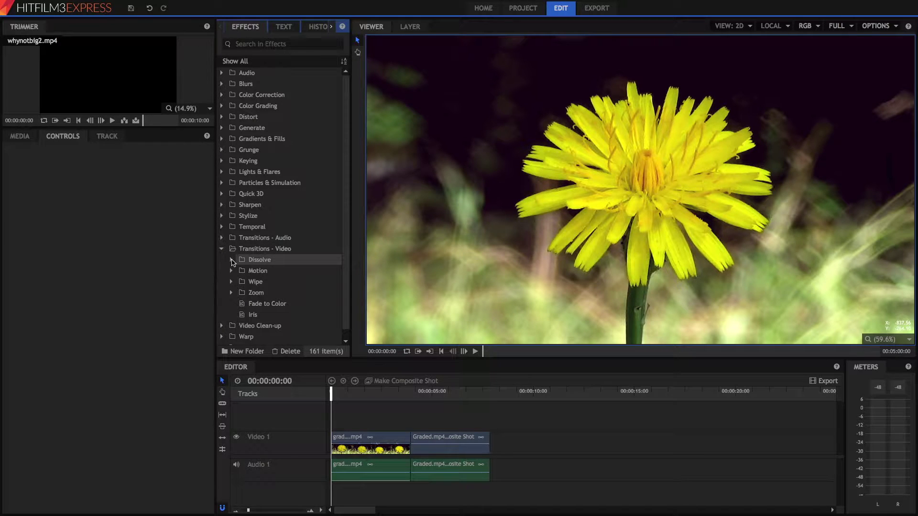
{"action": "left_click", "coordinate": [231, 260]}
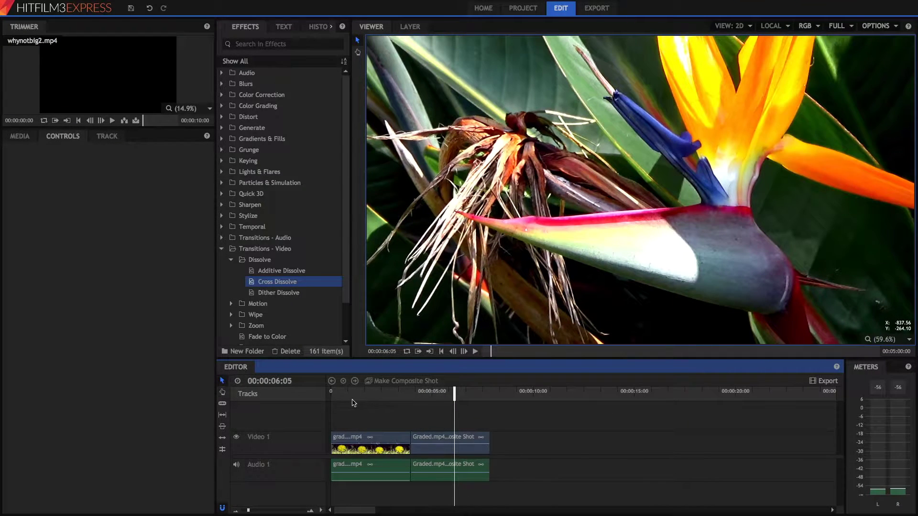
{"action": "left_click_drag", "start_coordinate": [354, 396], "coordinate": [330, 396]}
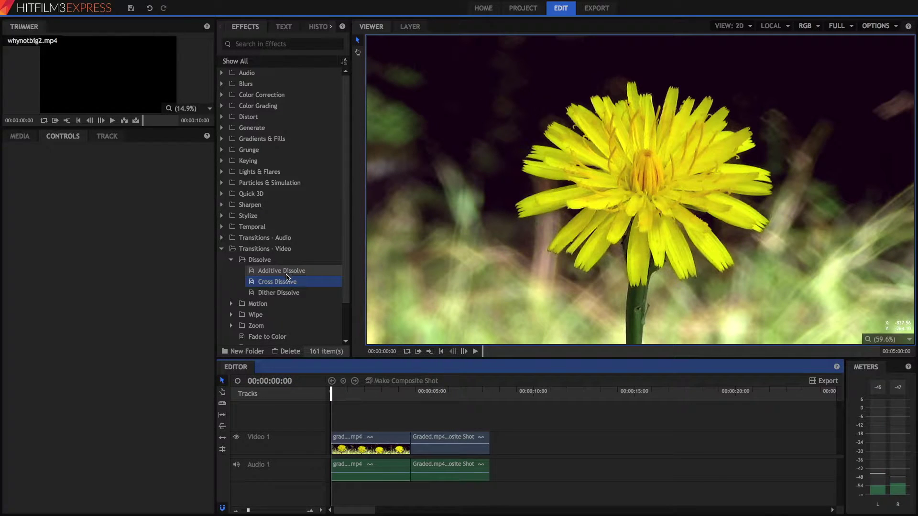
- Drop Cross Dissolve onto the junction of the two clips on Video 1
{"action": "left_click_drag", "start_coordinate": [287, 280], "coordinate": [412, 446]}
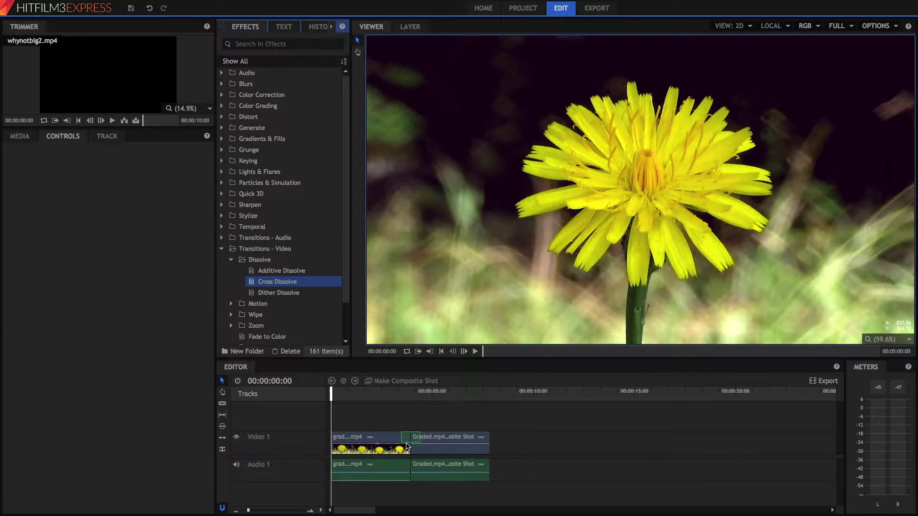
{"action": "left_click_drag", "start_coordinate": [408, 446], "coordinate": [410, 446]}
{"action": "left_click_drag", "start_coordinate": [410, 444], "coordinate": [405, 444]}
{"action": "mouse_move", "coordinate": [402, 444]}
{"action": "left_mouse_down"}
{"action": "mouse_move", "coordinate": [440, 441]}
{"action": "mouse_move", "coordinate": [347, 444]}
{"action": "mouse_move", "coordinate": [490, 438]}
{"action": "mouse_move", "coordinate": [417, 444]}
{"action": "left_mouse_up"}
{"action": "left_click_drag", "start_coordinate": [417, 444], "coordinate": [417, 444]}
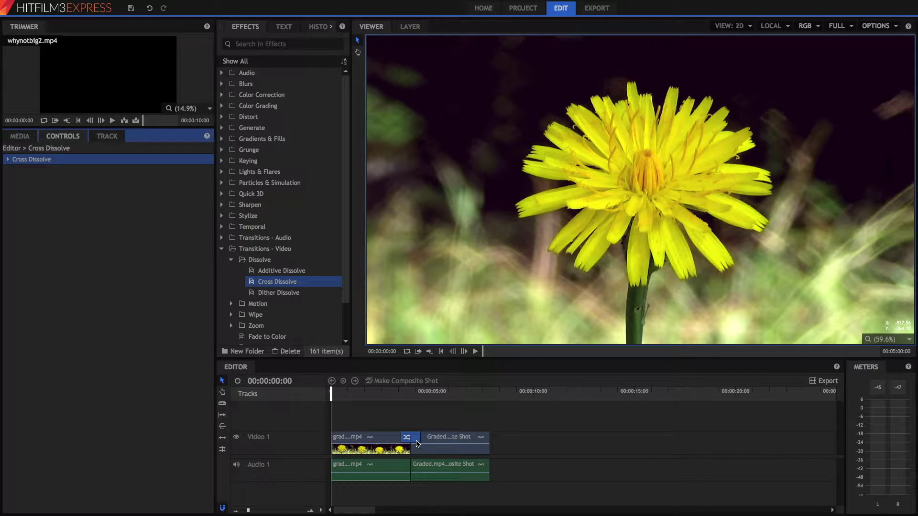
- Play the dissolve, then scrub back to a mid-dissolve frame
{"action": "key", "text": "space"}
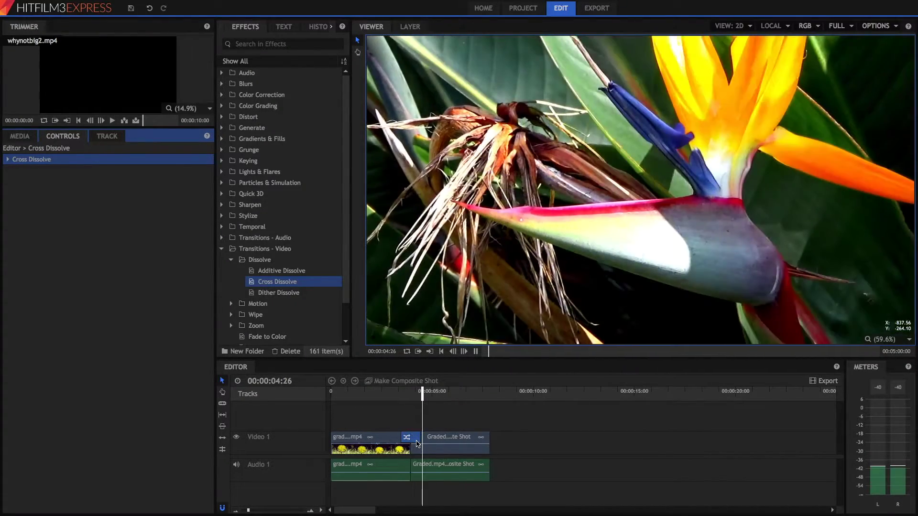
{"action": "key", "text": "space"}
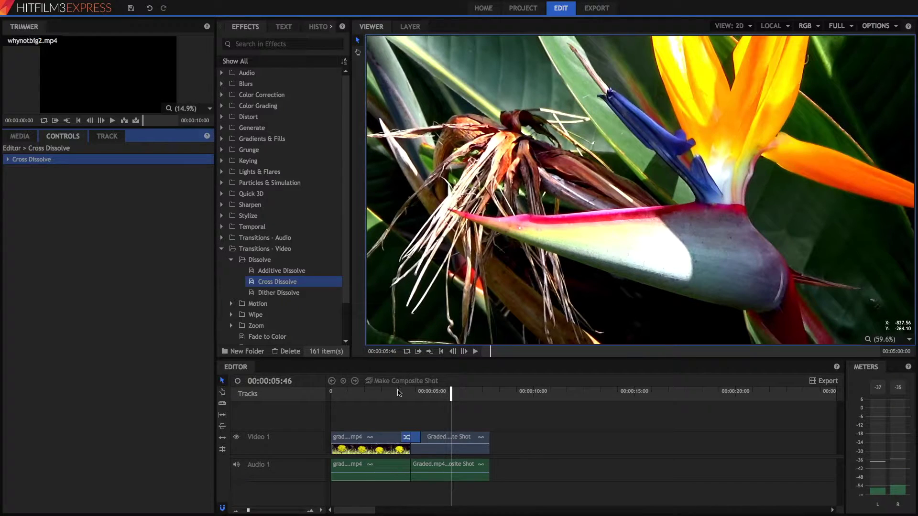
{"action": "mouse_move", "coordinate": [399, 393]}
{"action": "left_mouse_down"}
{"action": "mouse_move", "coordinate": [421, 399]}
{"action": "mouse_move", "coordinate": [410, 396]}
{"action": "left_mouse_up"}
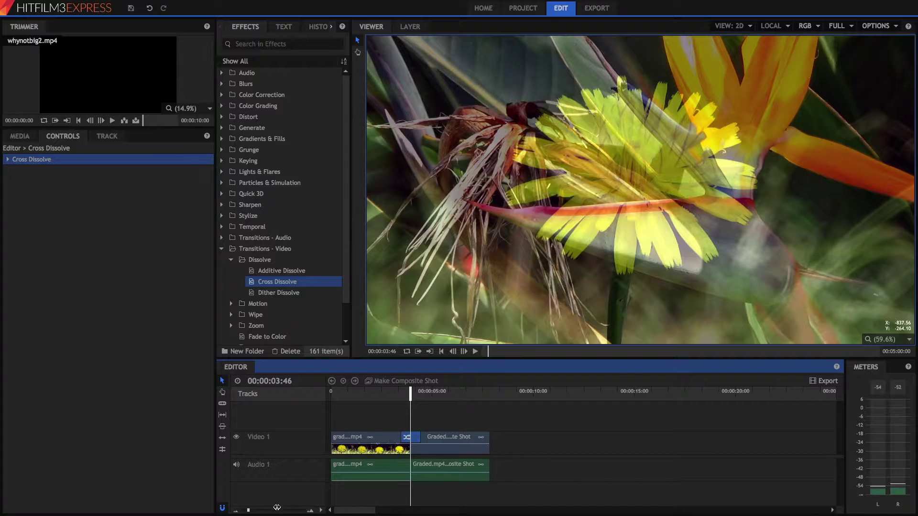
- Zoom the timeline in and lengthen the Cross Dissolve into the bird-of-paradise clip
{"action": "left_click", "coordinate": [399, 417]}
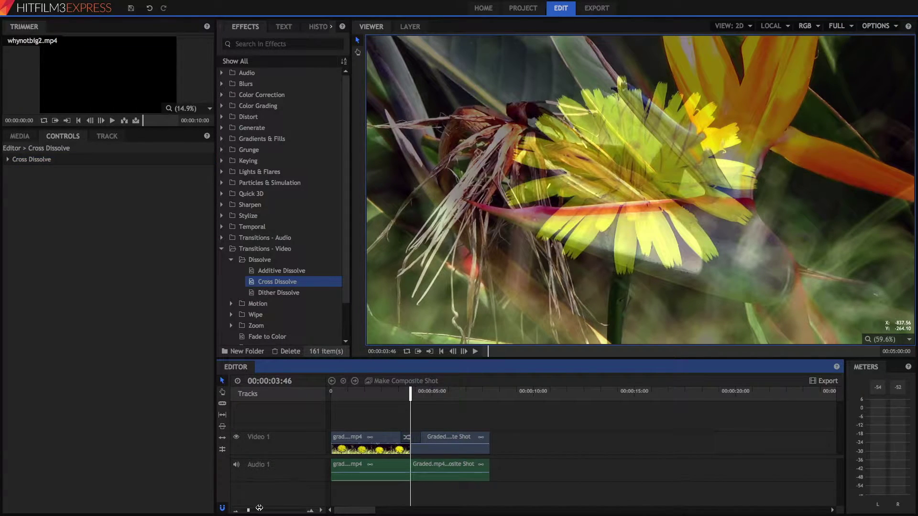
{"action": "left_click_drag", "start_coordinate": [258, 511], "coordinate": [255, 512]}
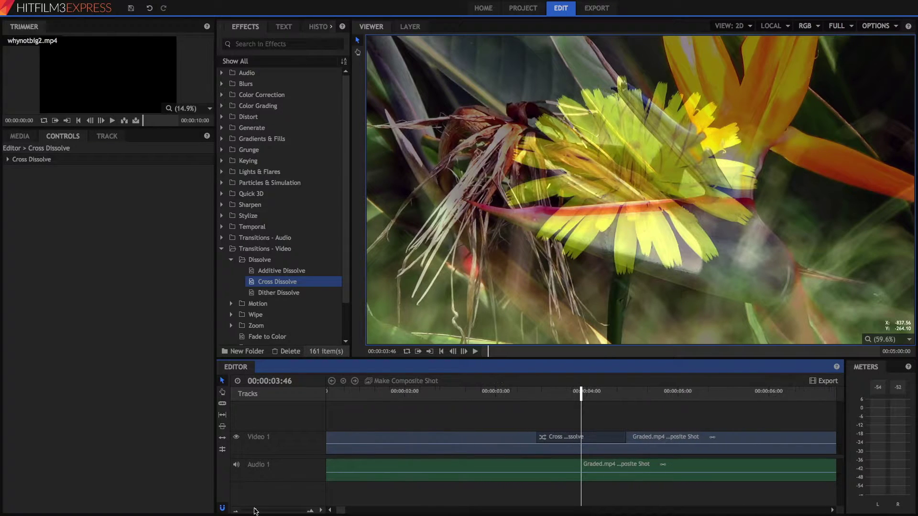
{"action": "left_click", "coordinate": [620, 439]}
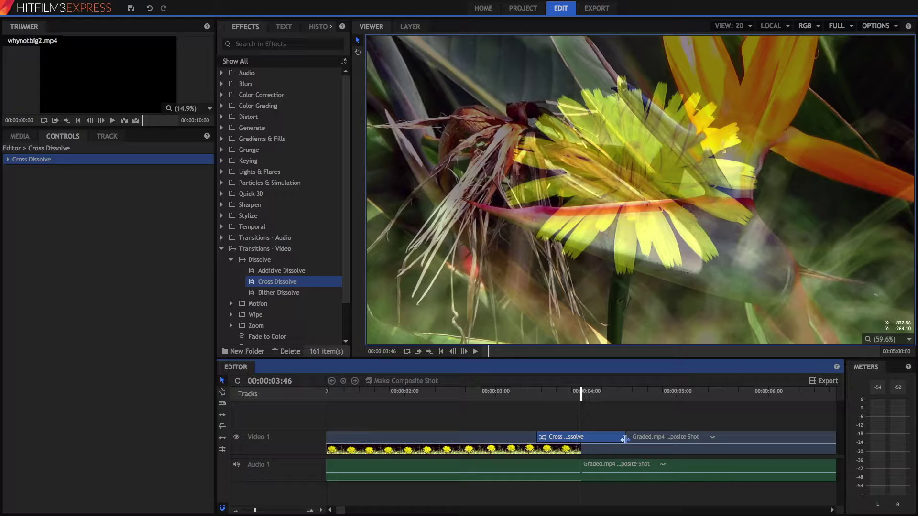
{"action": "left_click_drag", "start_coordinate": [624, 440], "coordinate": [790, 458]}
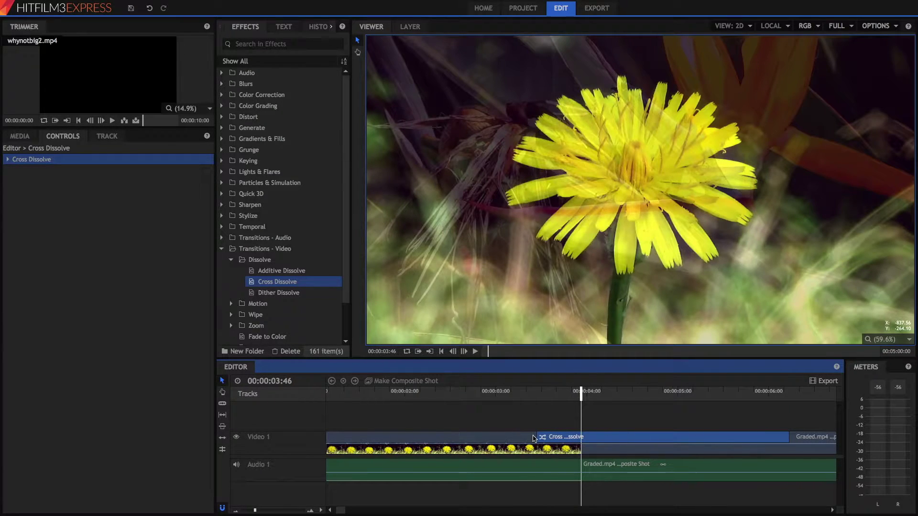
- Move the dissolve's start back to the cut after testing it earlier, then preview it
{"action": "left_click_drag", "start_coordinate": [539, 438], "coordinate": [382, 438]}
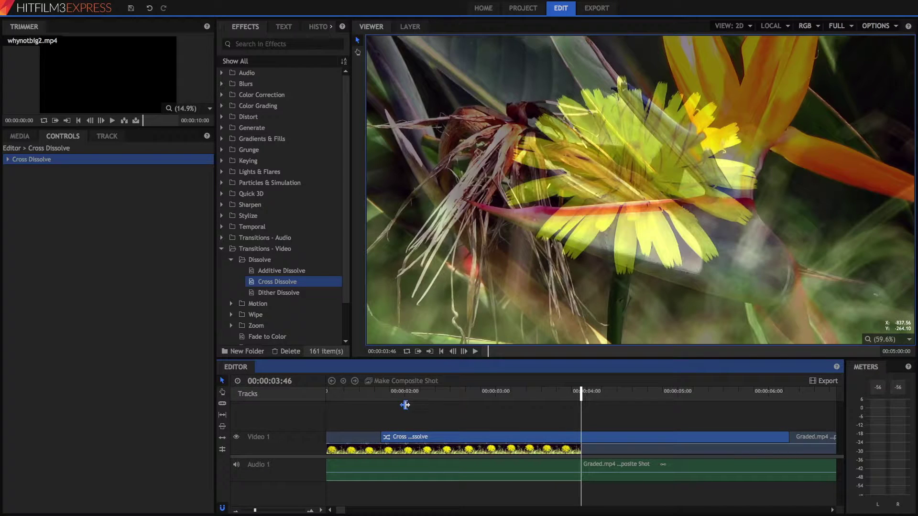
{"action": "left_click_drag", "start_coordinate": [386, 396], "coordinate": [540, 400]}
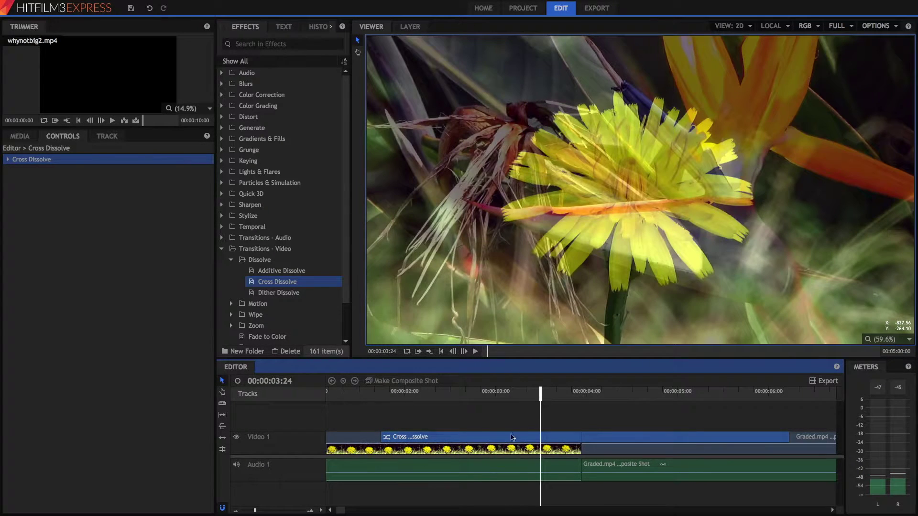
{"action": "left_click_drag", "start_coordinate": [383, 438], "coordinate": [589, 424]}
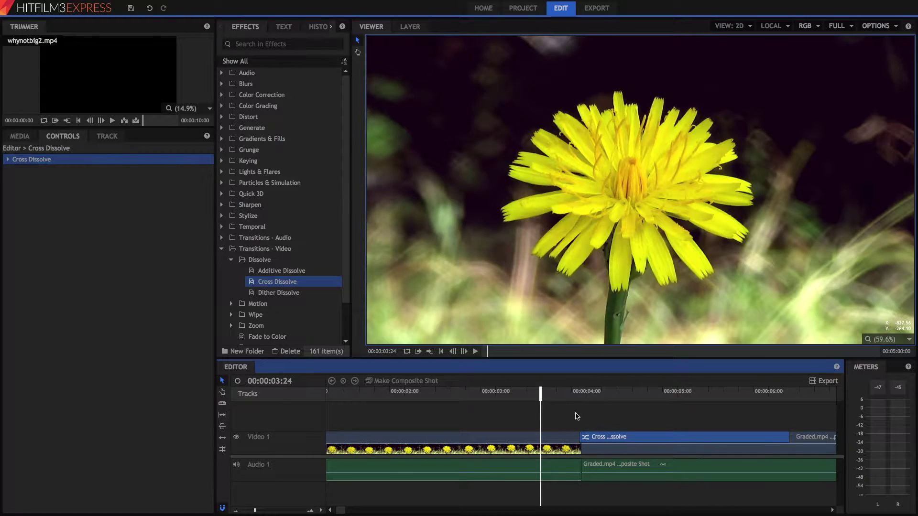
{"action": "key", "text": "space"}
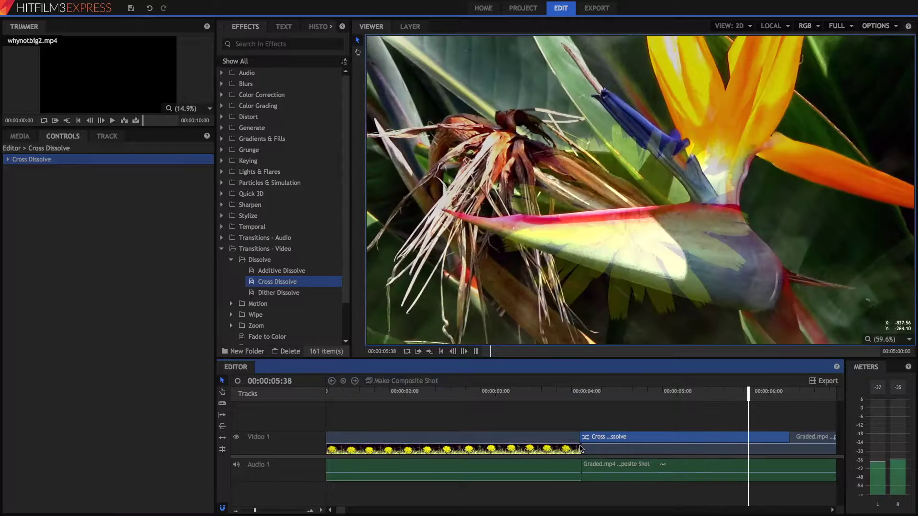
{"action": "key", "text": "space"}
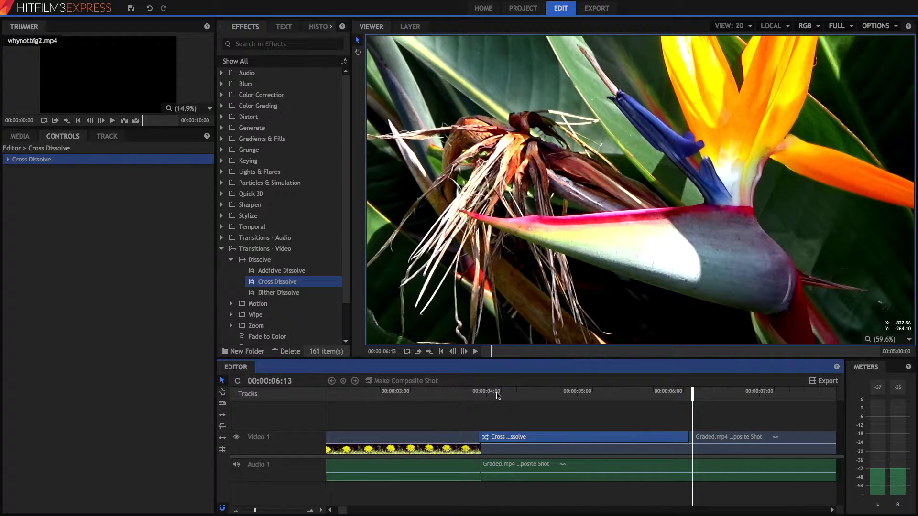
- Scrub from about 4 seconds into the cross-dissolve to review it
{"action": "left_click_drag", "start_coordinate": [481, 391], "coordinate": [476, 393]}
{"action": "left_click", "coordinate": [447, 438]}
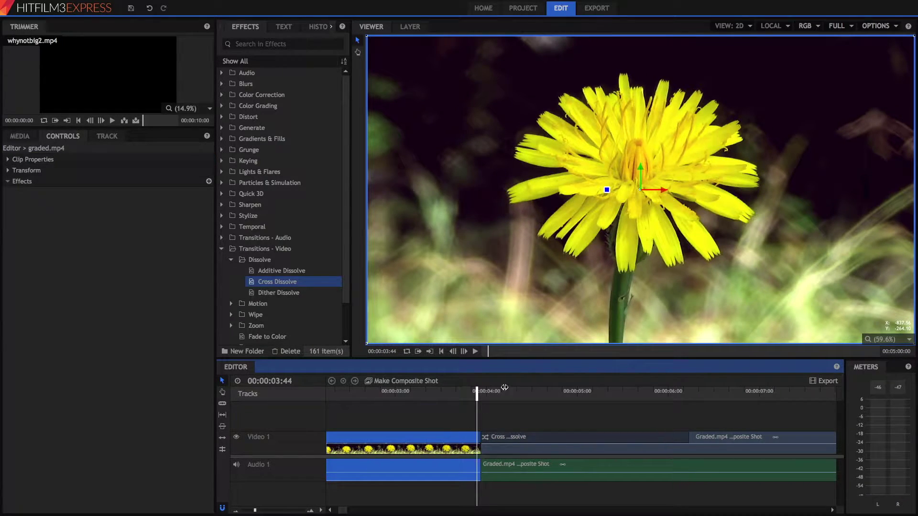
{"action": "left_click_drag", "start_coordinate": [483, 392], "coordinate": [545, 392]}
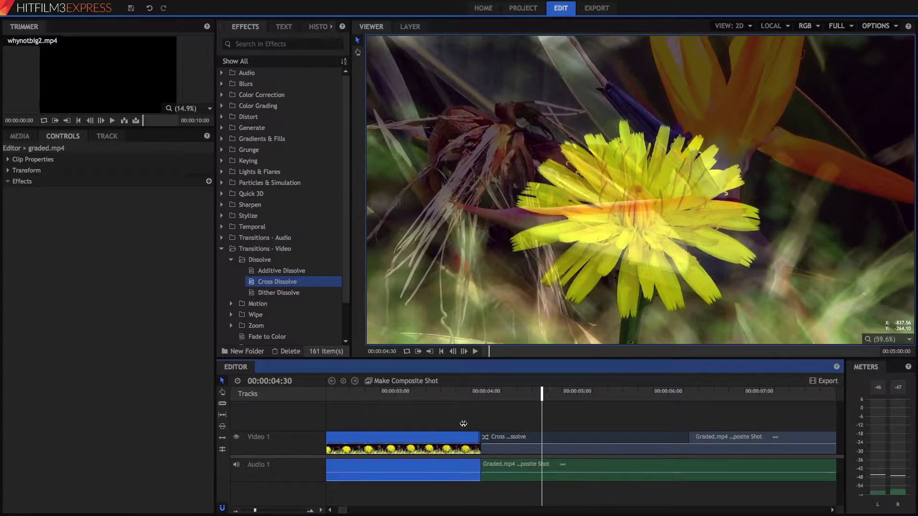
{"action": "scroll", "coordinate": [433, 432], "scroll_direction": "up", "scroll_amount": 5}
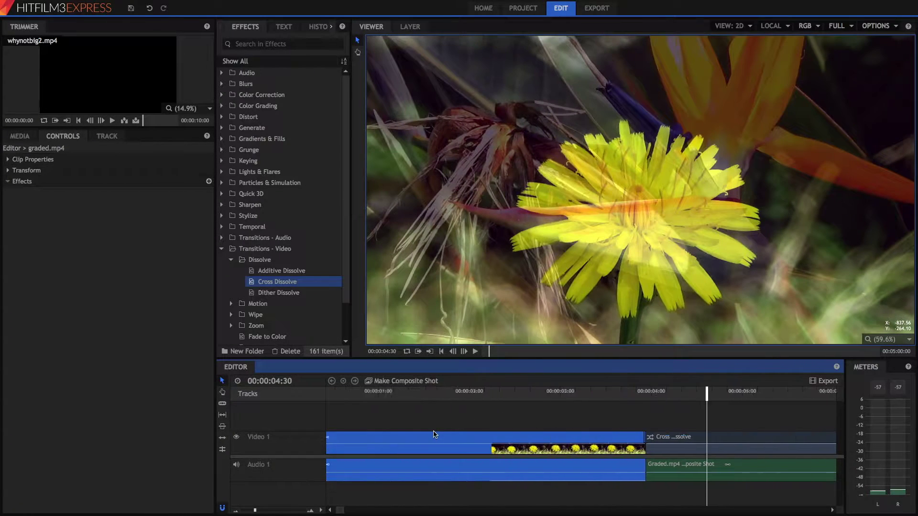
{"action": "scroll", "coordinate": [373, 434], "scroll_direction": "down", "scroll_amount": 5}
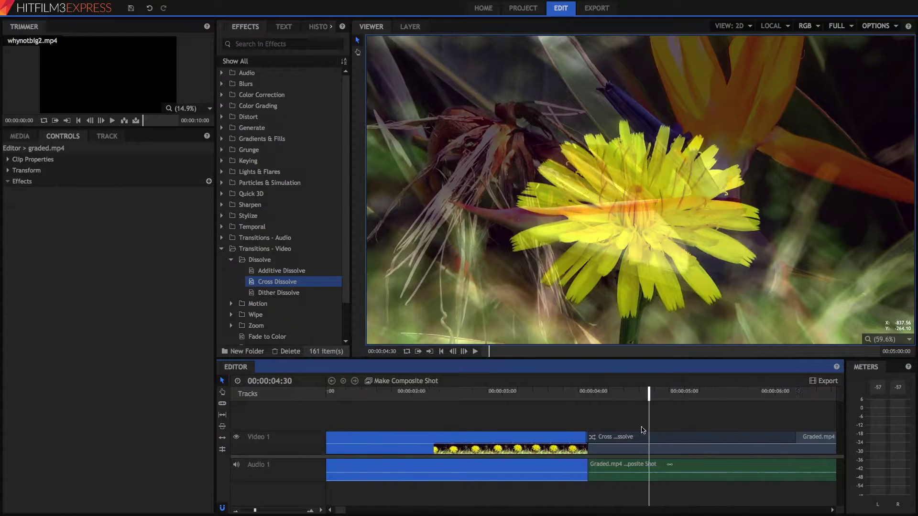
- Preview later frames of graded.mp4 from the project media, then return to clip properties
{"action": "left_click", "coordinate": [20, 136]}
{"action": "left_click", "coordinate": [77, 269]}
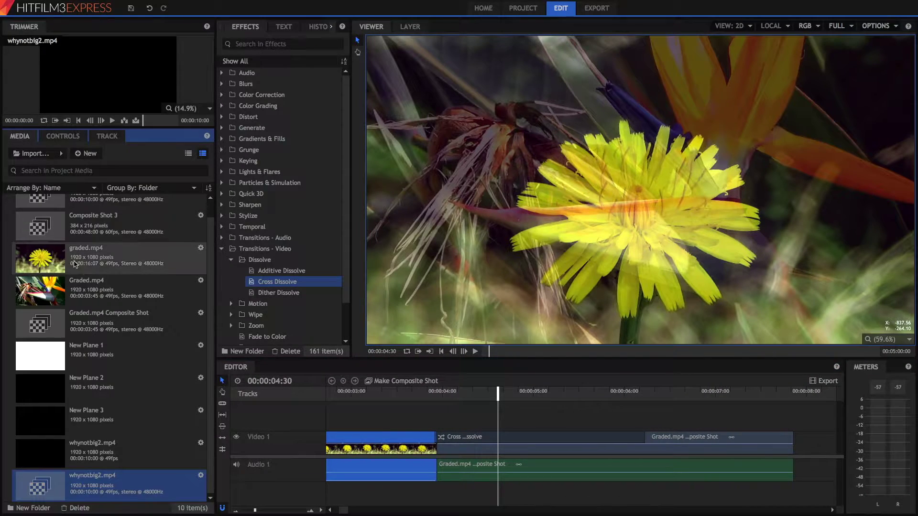
{"action": "left_click", "coordinate": [154, 122]}
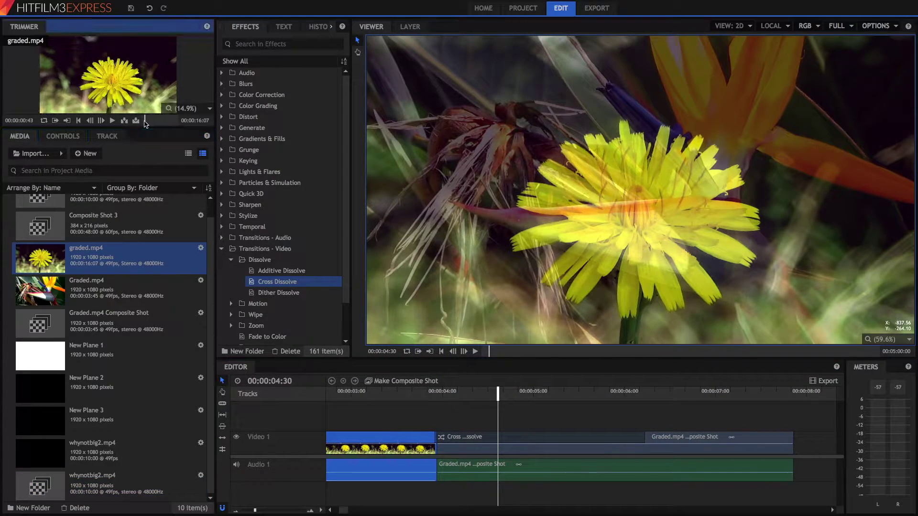
{"action": "left_click_drag", "start_coordinate": [154, 122], "coordinate": [169, 122]}
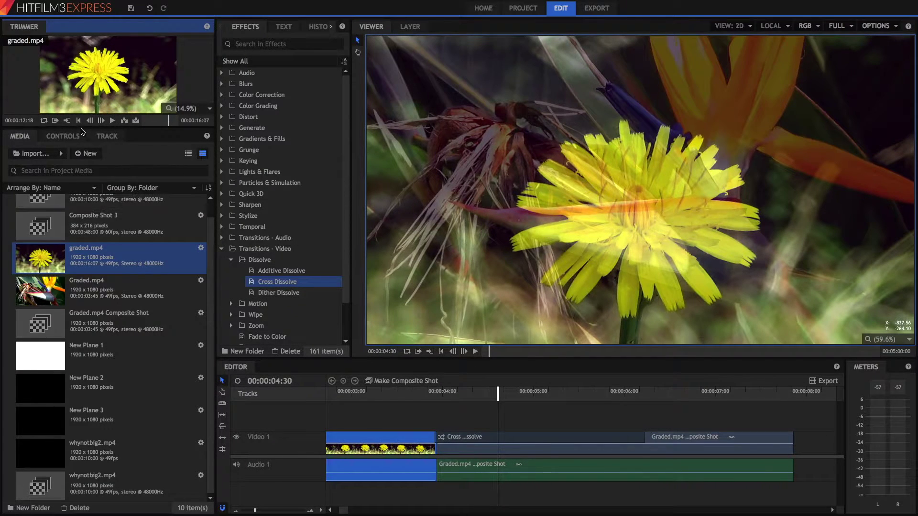
{"action": "left_click", "coordinate": [74, 134]}
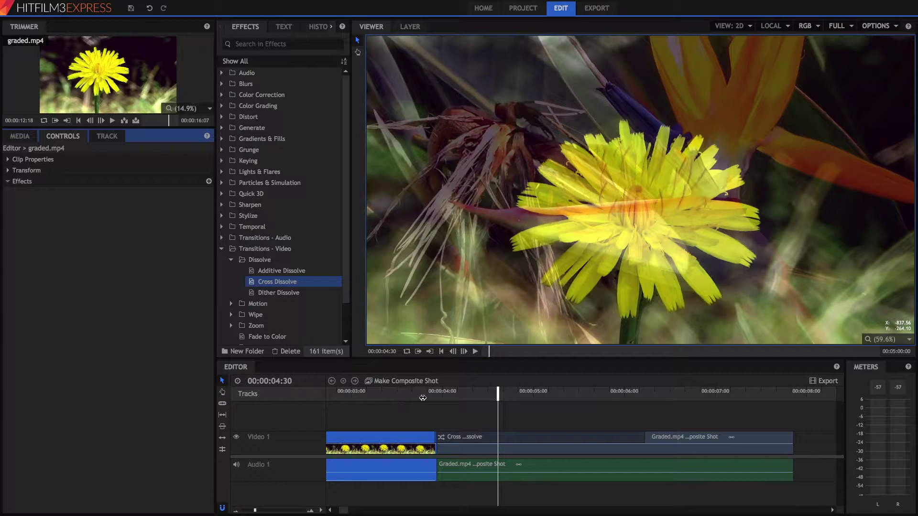
- Trim the bird-of-paradise composite shot's end to 00:00:03:39
{"action": "left_click_drag", "start_coordinate": [423, 398], "coordinate": [517, 413]}
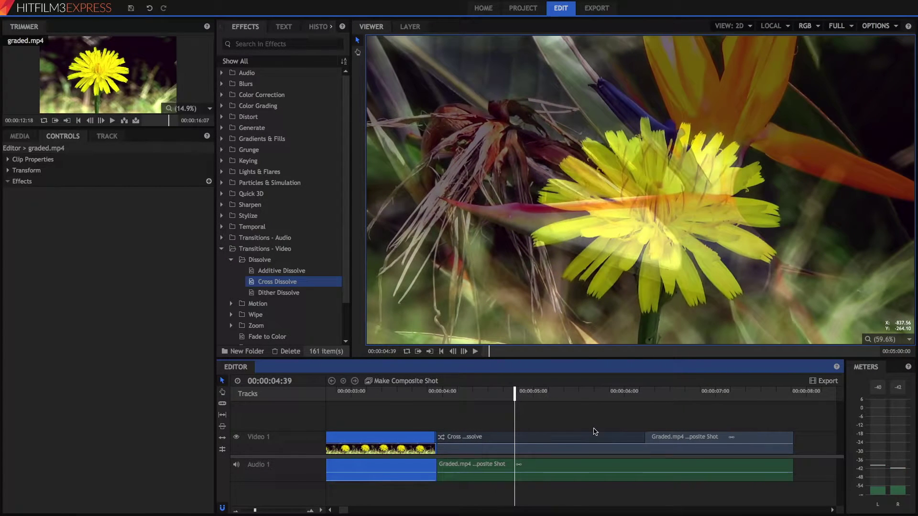
{"action": "left_click", "coordinate": [689, 441]}
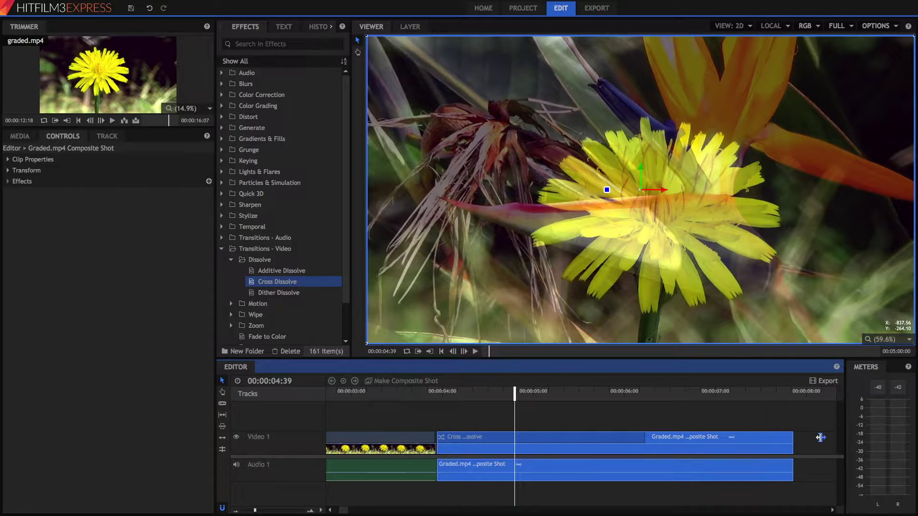
{"action": "left_click_drag", "start_coordinate": [793, 438], "coordinate": [671, 444]}
{"action": "left_click", "coordinate": [627, 412]}
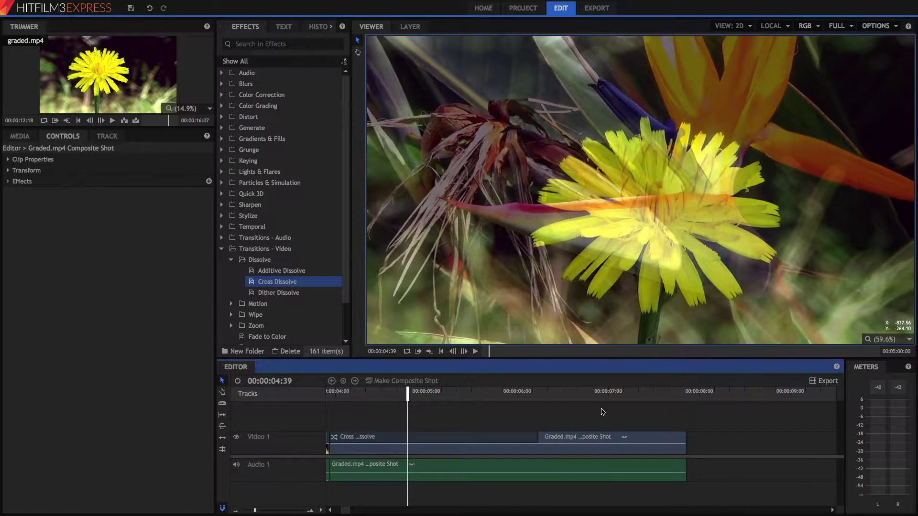
- Paste a copy of the dandelion clip at 00:00:07:44, nudged slightly earlier
{"action": "scroll", "coordinate": [383, 436], "scroll_direction": "left", "scroll_amount": 3}
{"action": "left_click", "coordinate": [359, 437]}
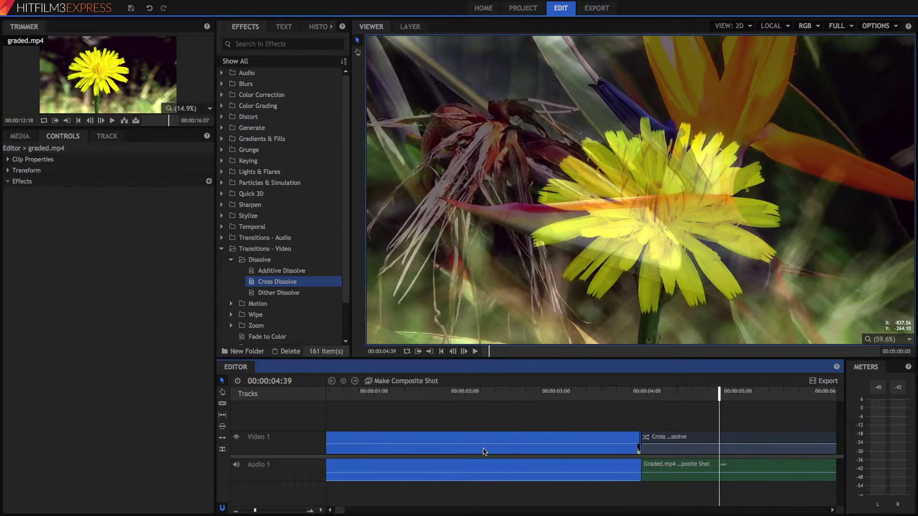
{"action": "scroll", "coordinate": [545, 448], "scroll_direction": "right", "scroll_amount": 3}
{"action": "left_click", "coordinate": [709, 397]}
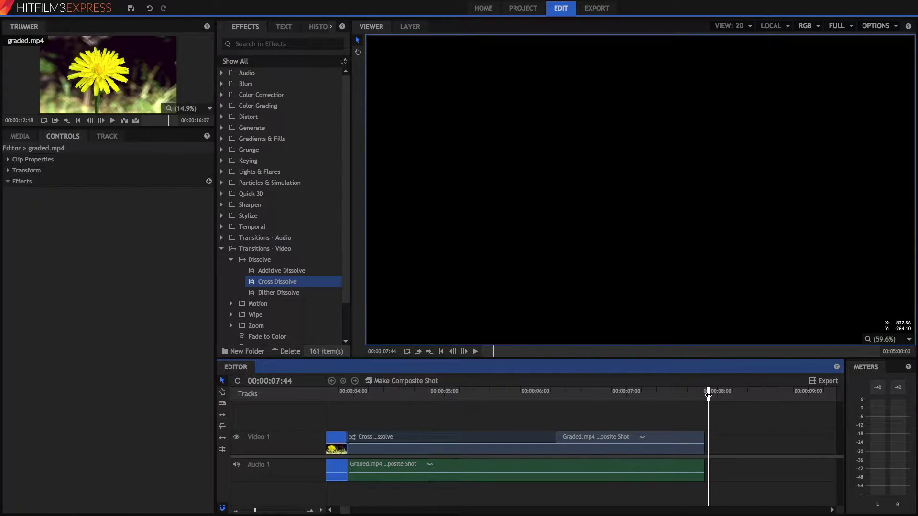
{"action": "key", "text": "ctrl+v"}
{"action": "left_click_drag", "start_coordinate": [721, 439], "coordinate": [717, 439]}
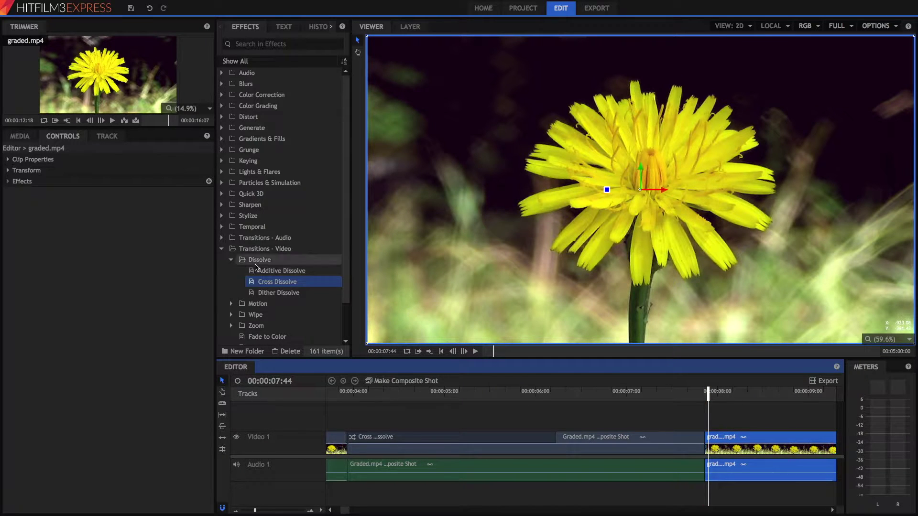
- Add a lengthened Cross Dissolve at the 8-second cut and scrub through it
{"action": "left_click_drag", "start_coordinate": [264, 282], "coordinate": [712, 440]}
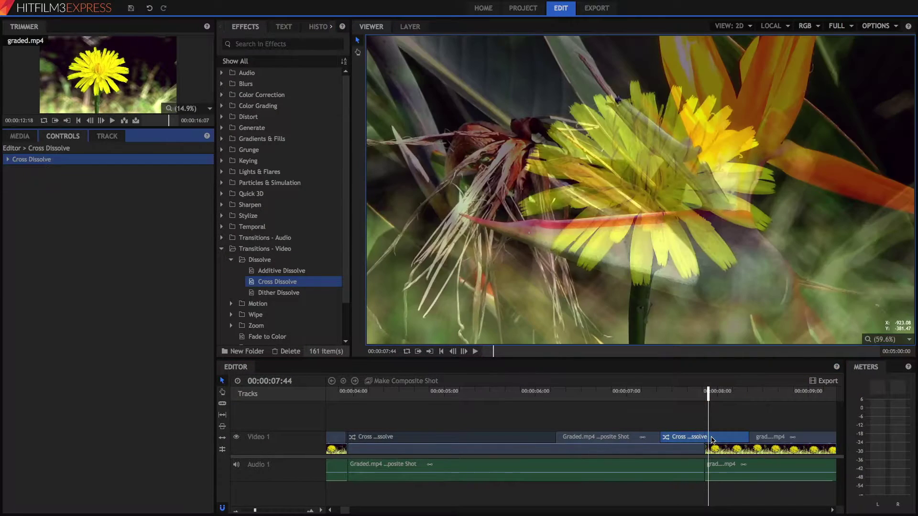
{"action": "left_click_drag", "start_coordinate": [690, 397], "coordinate": [723, 400]}
{"action": "scroll", "coordinate": [526, 436], "scroll_direction": "right", "scroll_amount": 5}
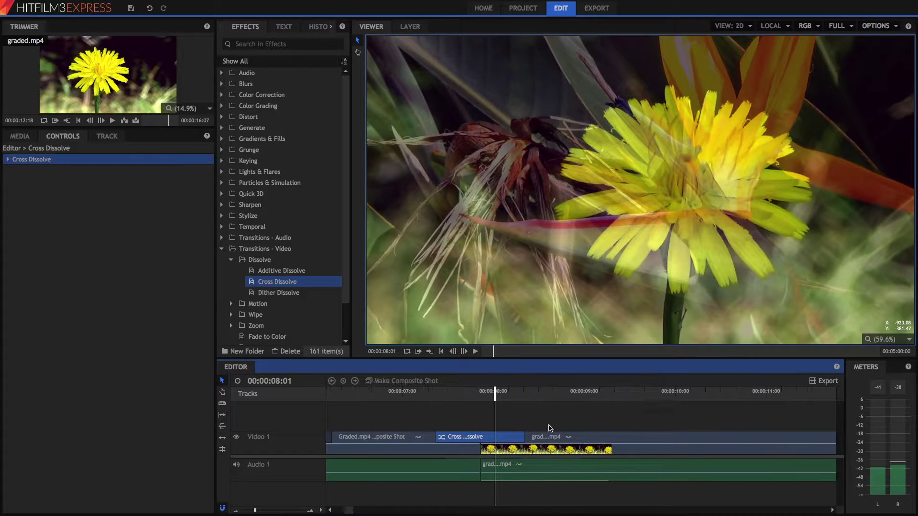
{"action": "left_click_drag", "start_coordinate": [526, 436], "coordinate": [720, 437]}
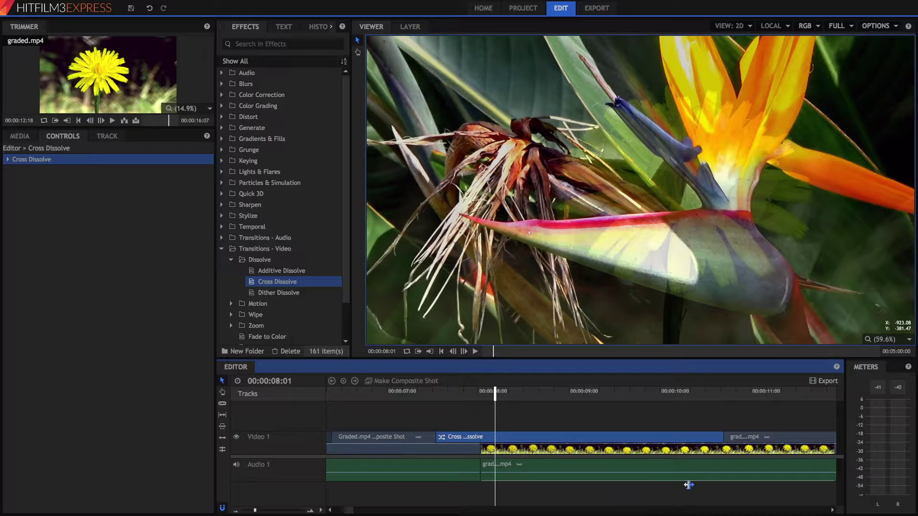
{"action": "left_click", "coordinate": [500, 411]}
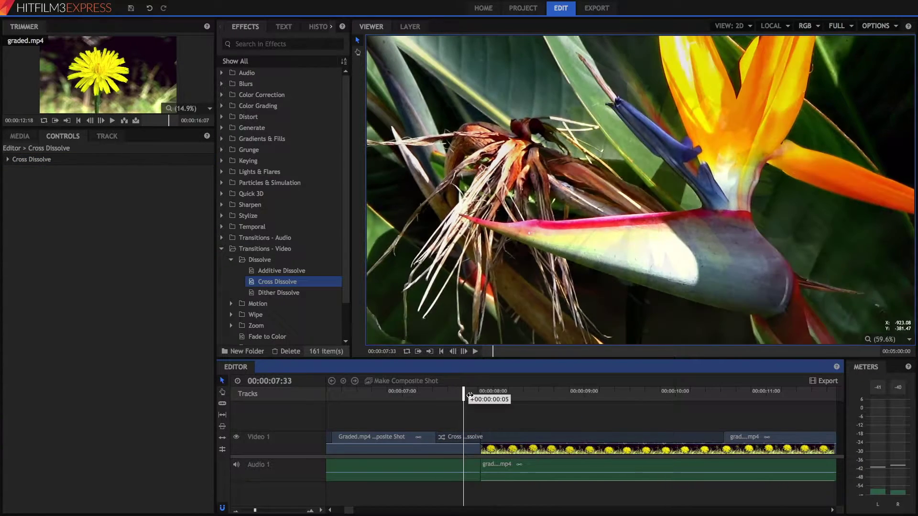
{"action": "left_click_drag", "start_coordinate": [470, 395], "coordinate": [637, 400]}
{"action": "left_click", "coordinate": [588, 437]}
- Delete the 8-second Cross Dissolve and the later dandelion clip
{"action": "key", "text": "Delete"}
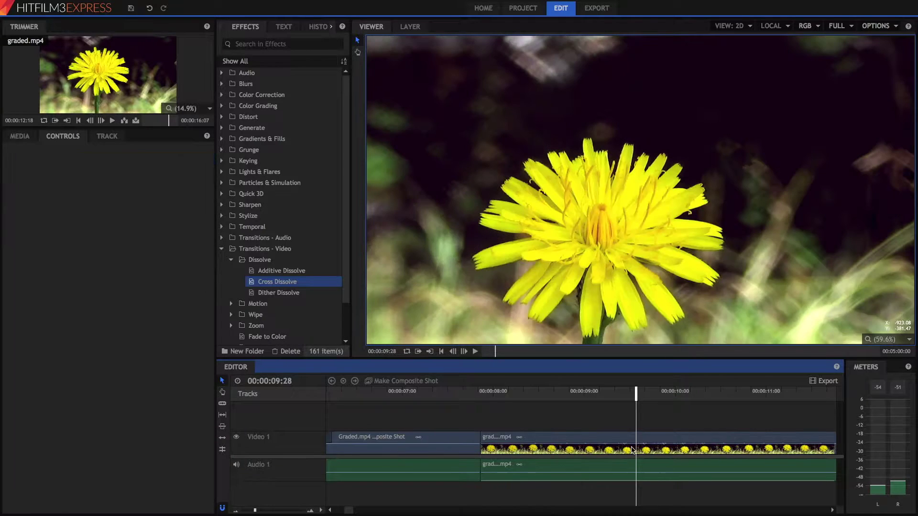
{"action": "left_click", "coordinate": [631, 450]}
{"action": "key", "text": "Delete"}
{"action": "scroll", "coordinate": [626, 443], "scroll_direction": "left", "scroll_amount": 10}
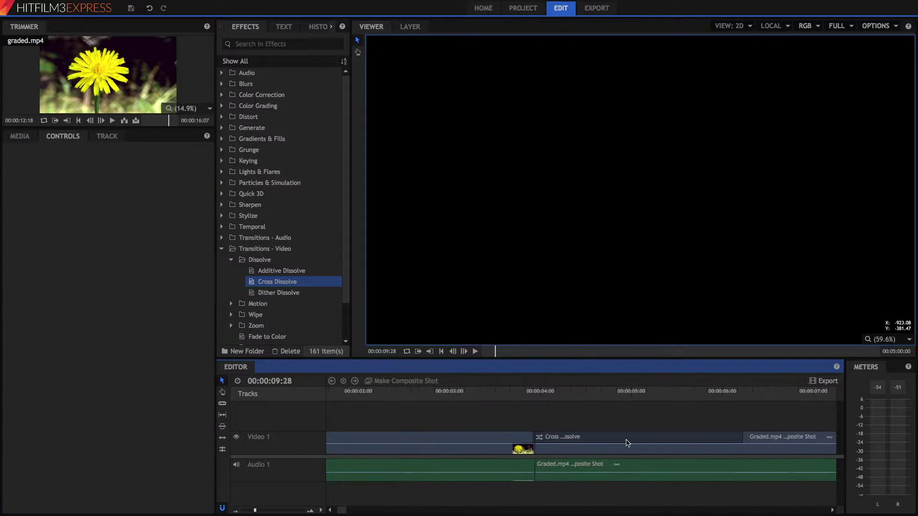
{"action": "scroll", "coordinate": [625, 441], "scroll_direction": "right", "scroll_amount": 1}
- Adjust the Cross Dissolve at the 4-second cut using undo and redo
{"action": "left_click", "coordinate": [605, 443]}
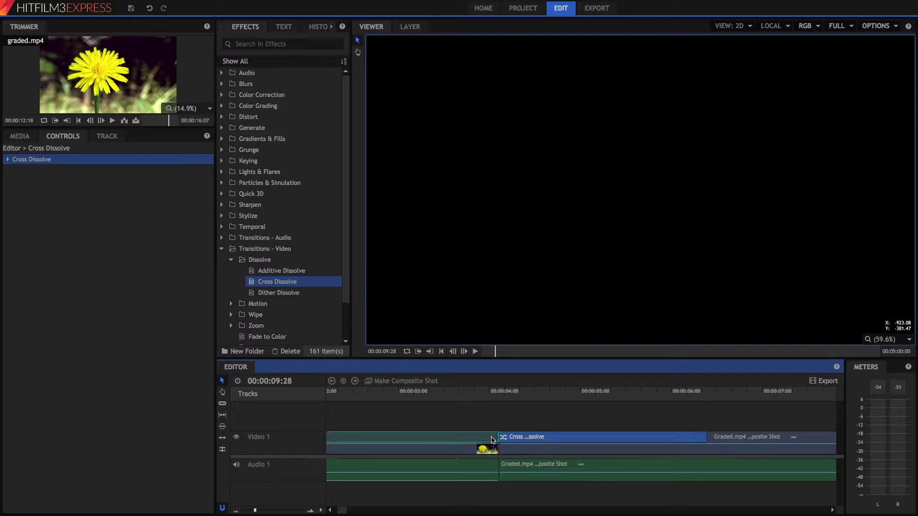
{"action": "key", "text": "ctrl+z"}
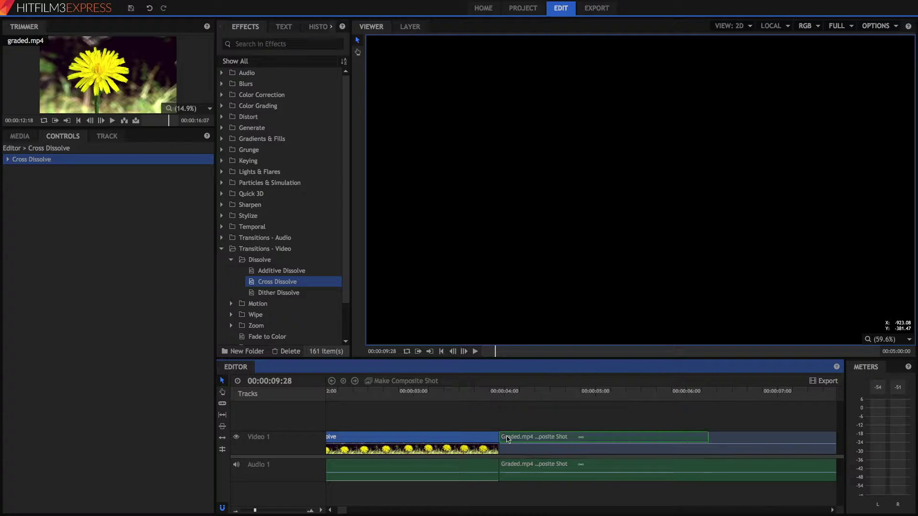
{"action": "key", "text": "ctrl+z"}
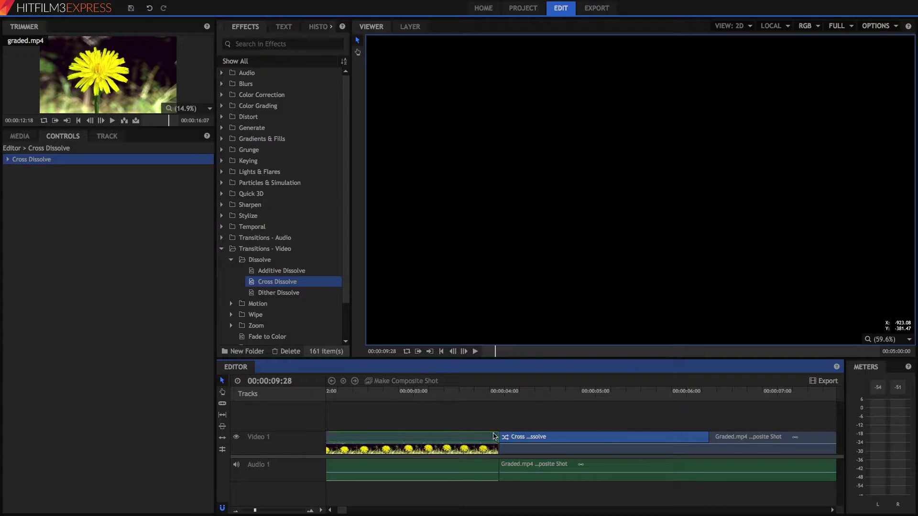
{"action": "key", "text": "ctrl+z"}
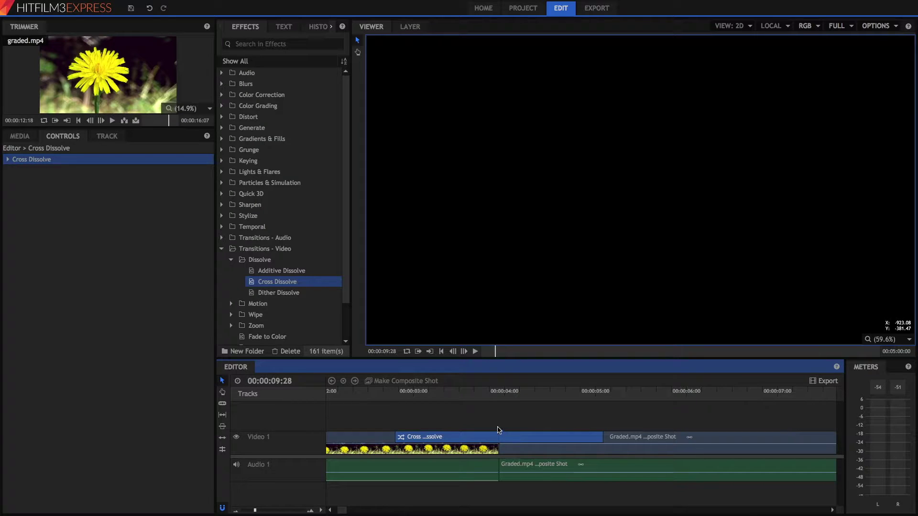
- Replace the Cross Dissolve with an audio Fade at the cut and play it back
{"action": "key", "text": "ctrl+z"}
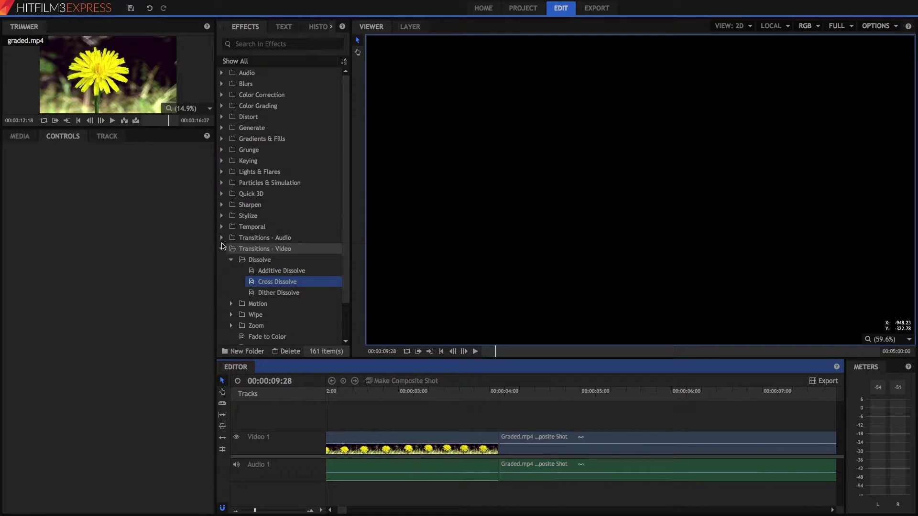
{"action": "left_click", "coordinate": [221, 239]}
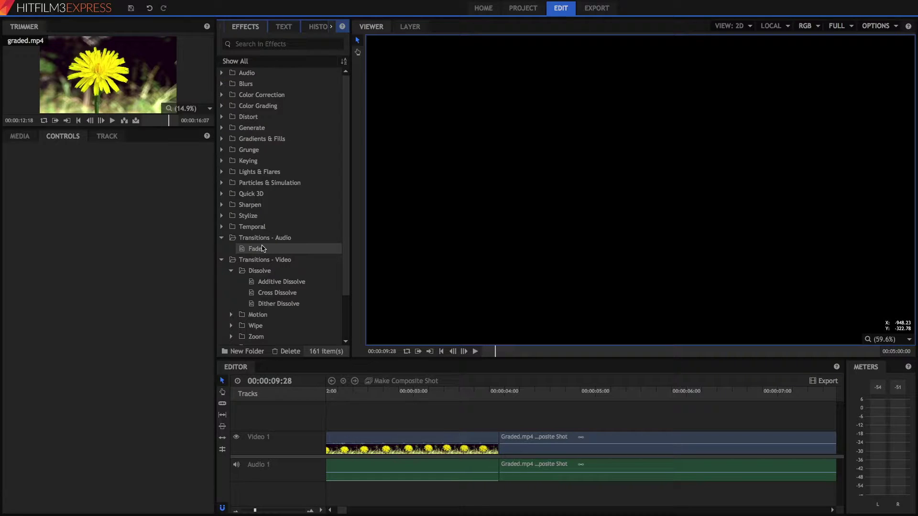
{"action": "left_click_drag", "start_coordinate": [262, 249], "coordinate": [499, 467]}
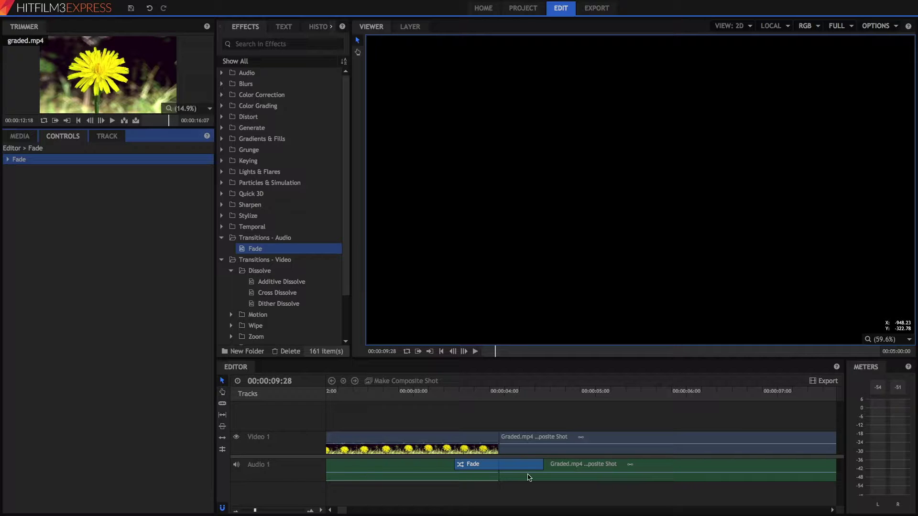
{"action": "left_click_drag", "start_coordinate": [453, 399], "coordinate": [439, 403]}
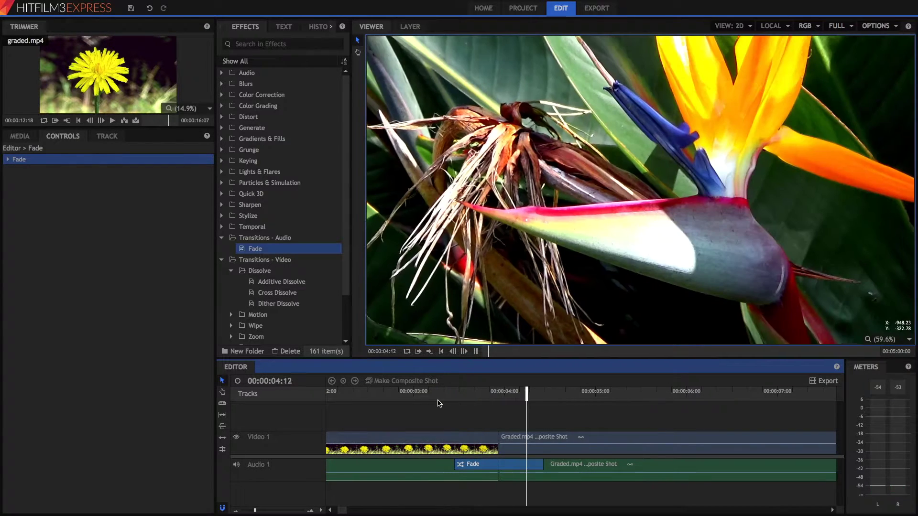
{"action": "key", "text": "space"}
{"action": "key", "text": "space"}
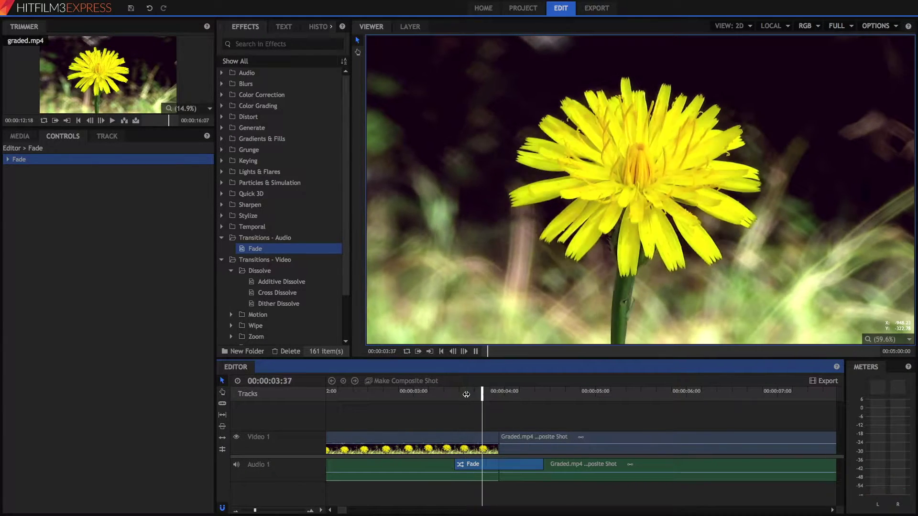
{"action": "key", "text": "space"}
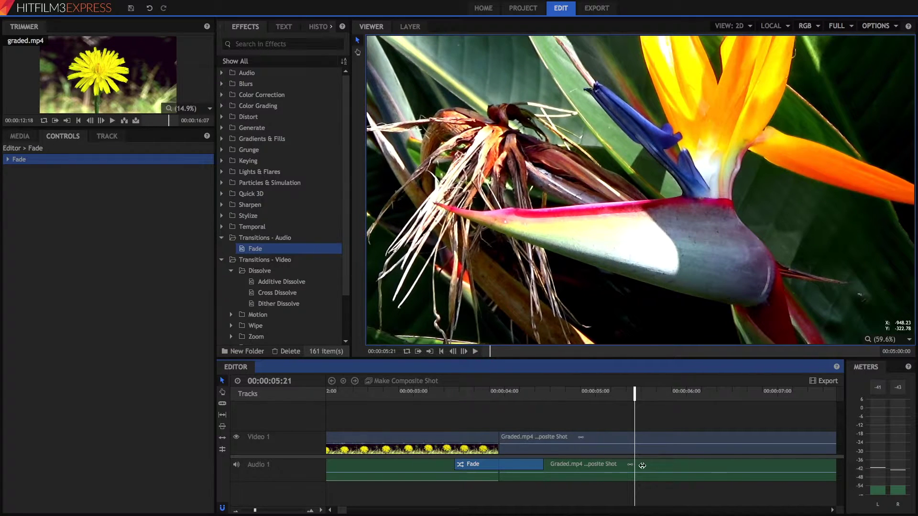
- Zoom the timeline out and delete the audio Fade transition
{"action": "left_click", "coordinate": [636, 469]}
{"action": "mouse_move", "coordinate": [254, 511]}
{"action": "left_mouse_down"}
{"action": "mouse_move", "coordinate": [248, 511]}
{"action": "mouse_move", "coordinate": [331, 491]}
{"action": "mouse_move", "coordinate": [249, 512]}
{"action": "left_mouse_up"}
{"action": "left_click", "coordinate": [459, 395]}
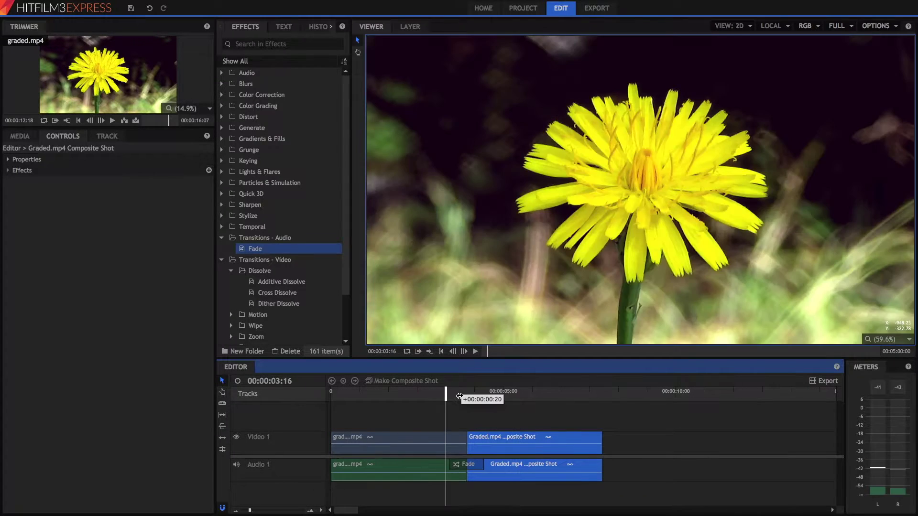
{"action": "left_click", "coordinate": [470, 464]}
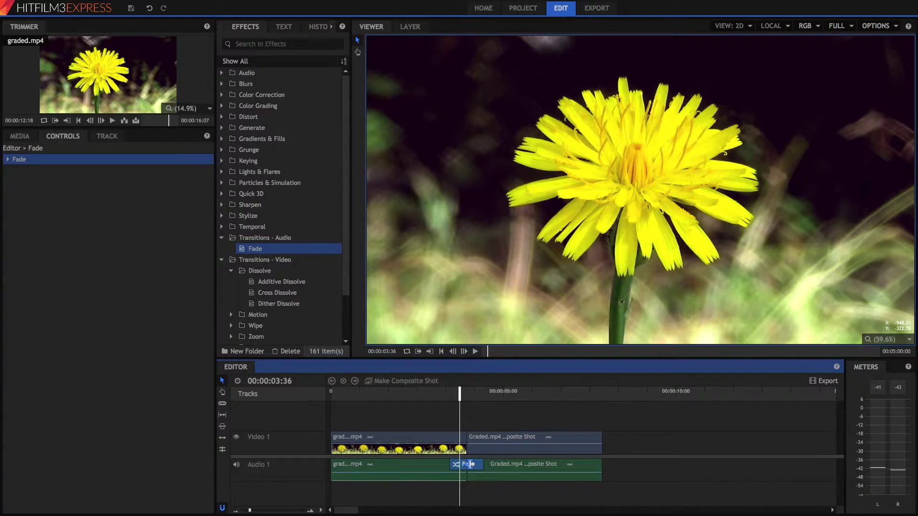
{"action": "key", "text": "Delete"}
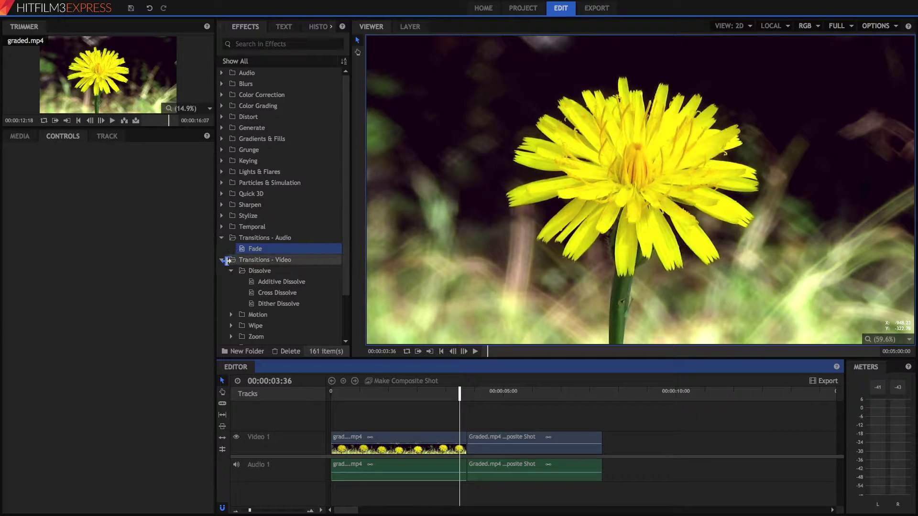
{"action": "left_click", "coordinate": [221, 238]}
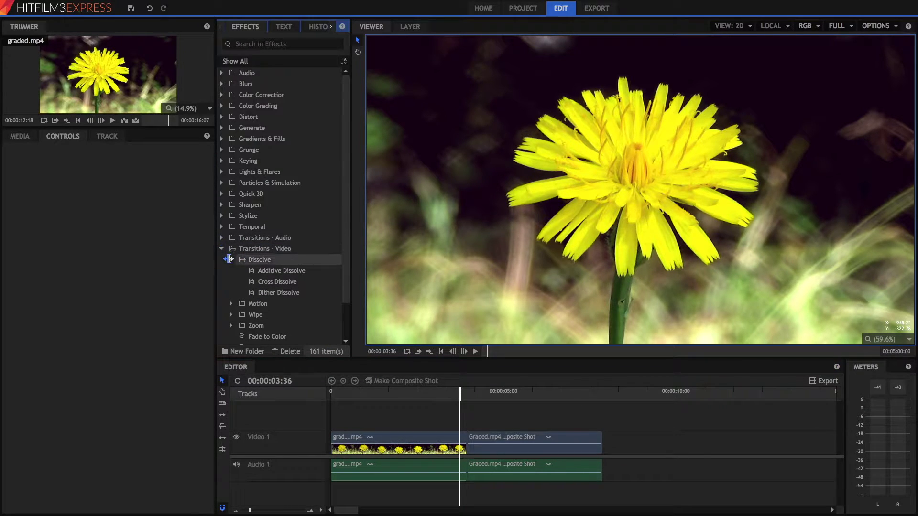
{"action": "left_click", "coordinate": [276, 283]}
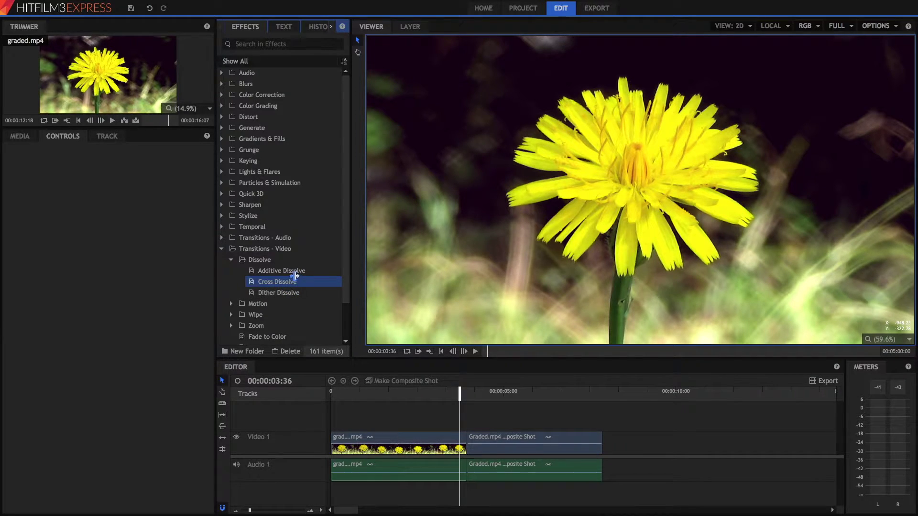
{"action": "left_click_drag", "start_coordinate": [283, 270], "coordinate": [471, 436]}
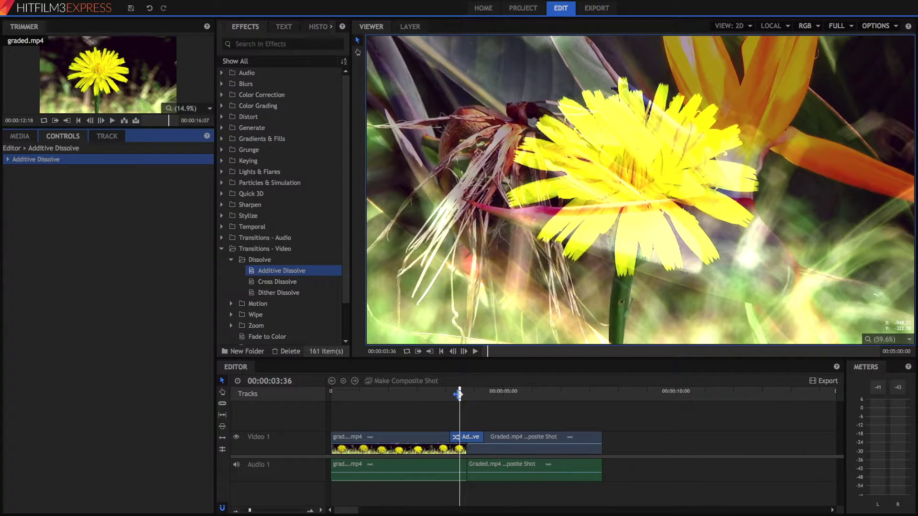
{"action": "left_click", "coordinate": [407, 431]}
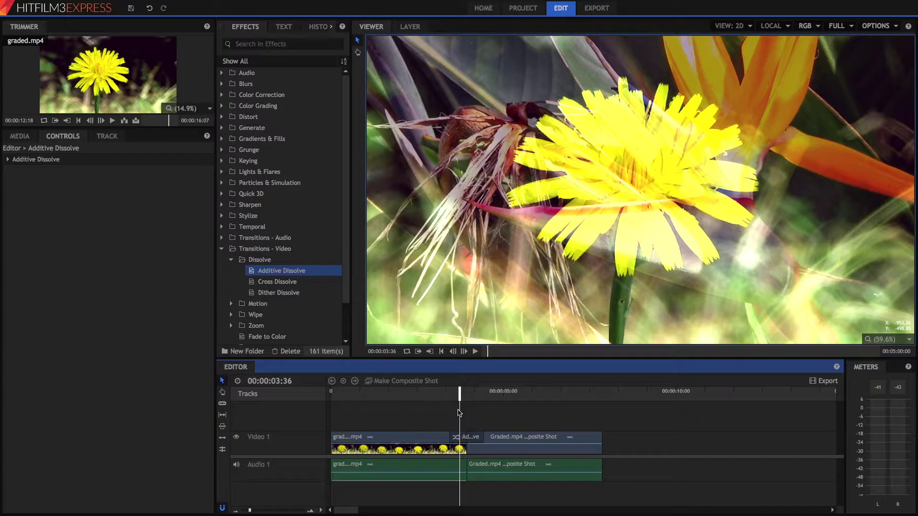
{"action": "mouse_move", "coordinate": [460, 393]}
{"action": "left_mouse_down"}
{"action": "mouse_move", "coordinate": [491, 402]}
{"action": "mouse_move", "coordinate": [467, 397]}
{"action": "left_mouse_up"}
{"action": "left_click", "coordinate": [467, 436]}
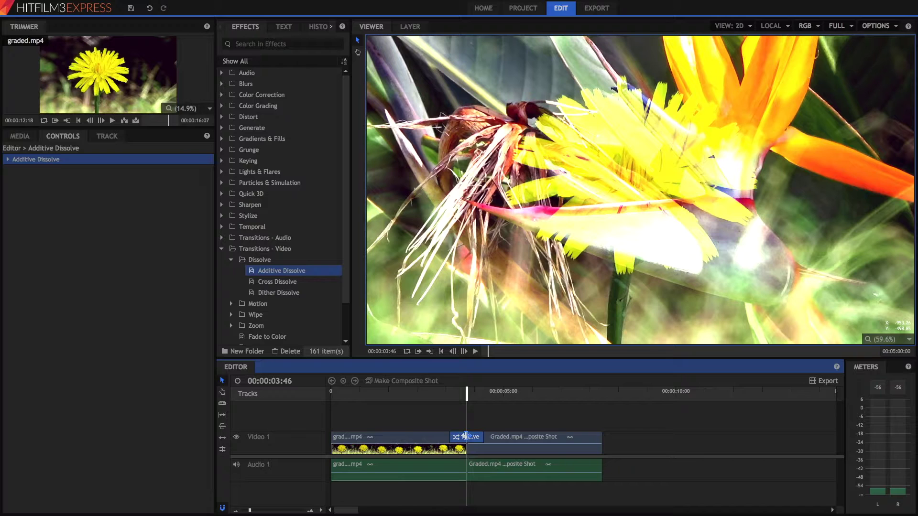
{"action": "key", "text": "Delete"}
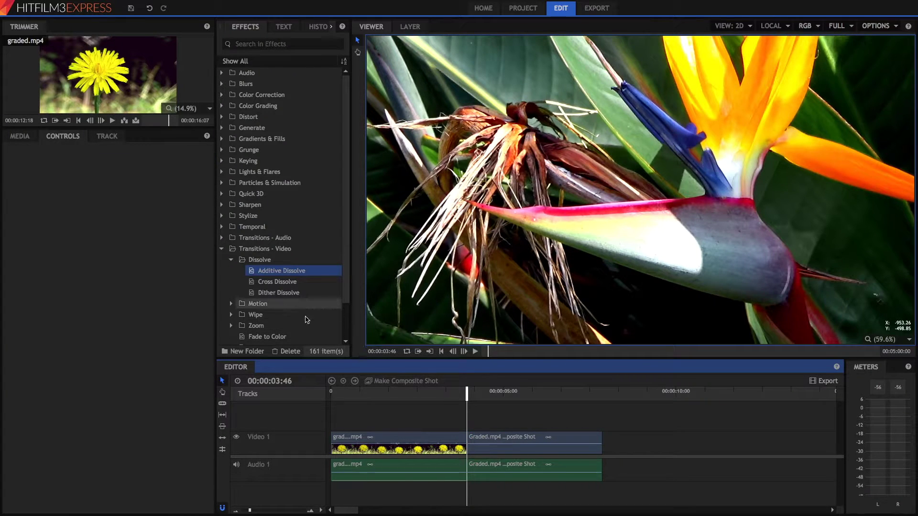
- Add a Dither Dissolve at the video cut and play through it
{"action": "left_click", "coordinate": [399, 394]}
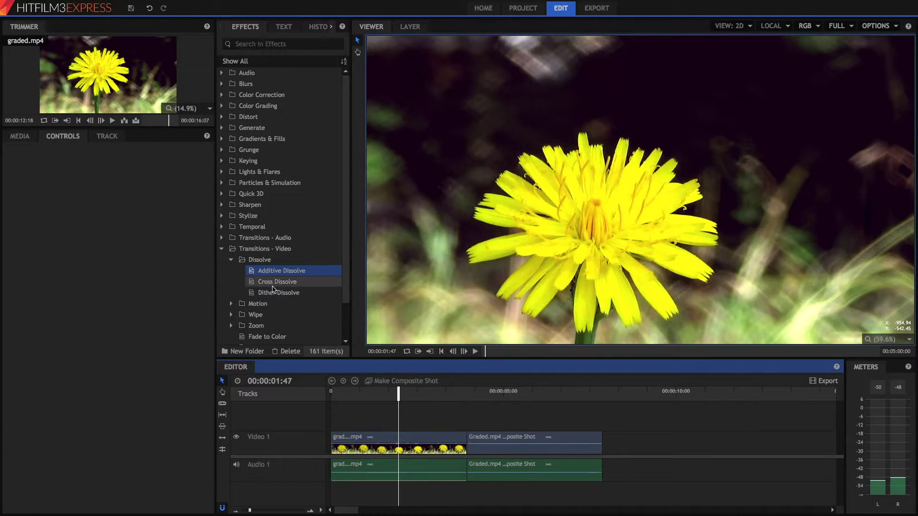
{"action": "left_click_drag", "start_coordinate": [279, 293], "coordinate": [467, 440]}
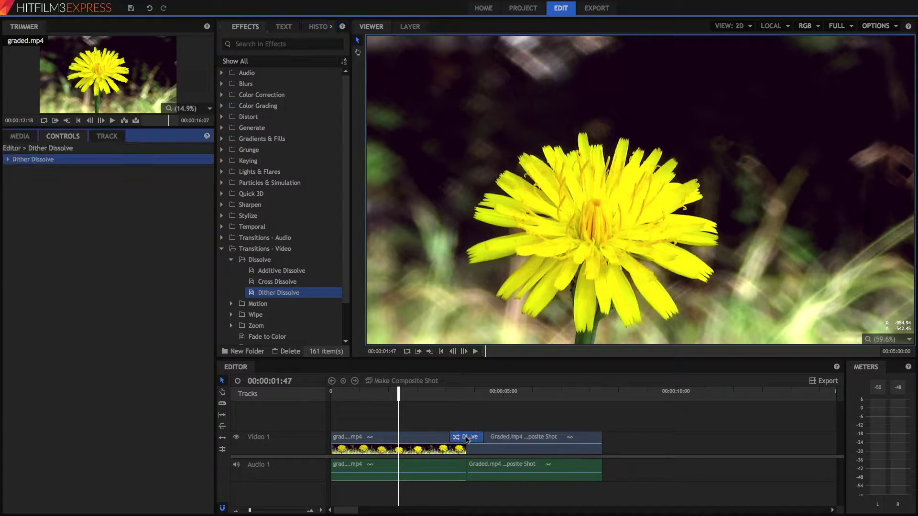
{"action": "mouse_move", "coordinate": [436, 398]}
{"action": "left_mouse_down"}
{"action": "mouse_move", "coordinate": [467, 403]}
{"action": "mouse_move", "coordinate": [428, 397]}
{"action": "left_mouse_up"}
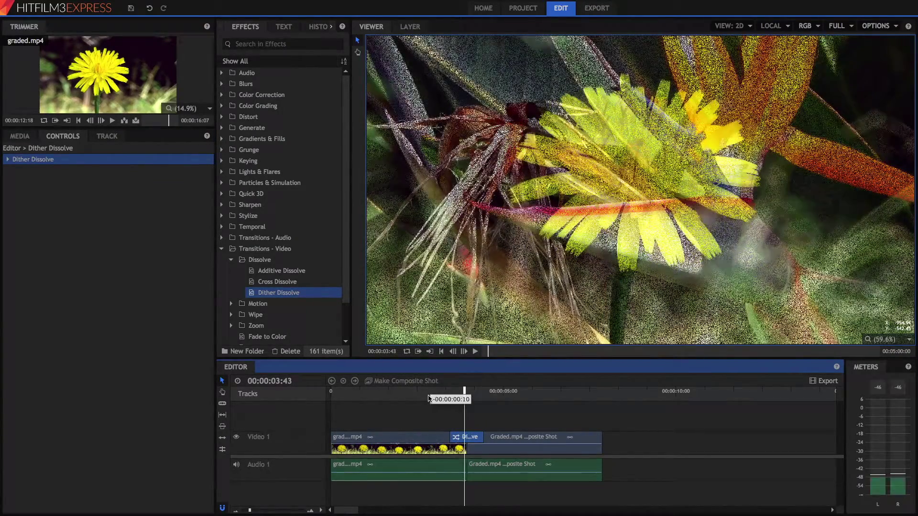
{"action": "key", "text": "space"}
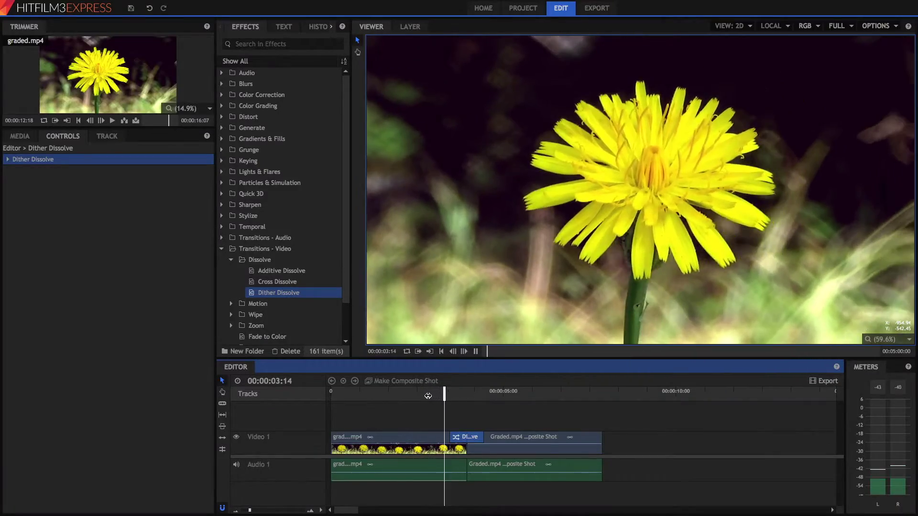
{"action": "key", "text": "space"}
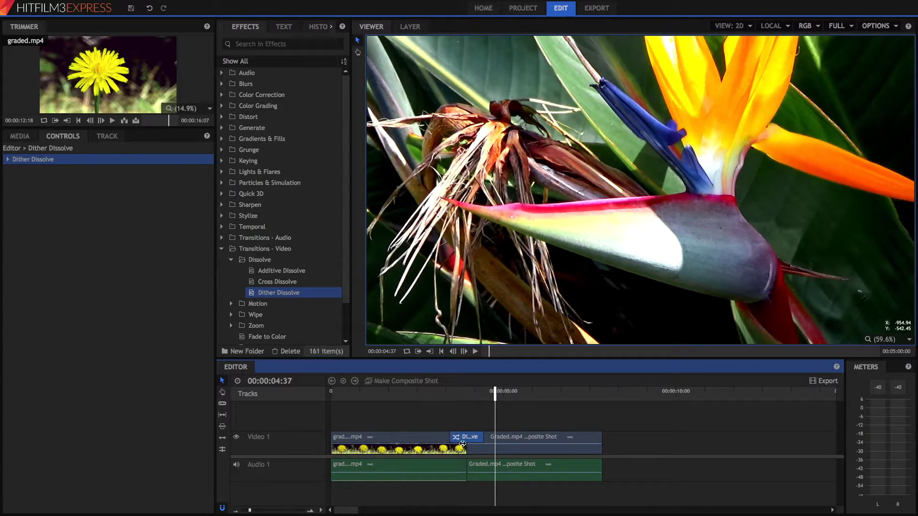
- Scrub the Dither Dissolve from 3:18 to frame 4:10, then delete it
{"action": "scroll", "coordinate": [260, 276], "scroll_direction": "down", "scroll_amount": 2}
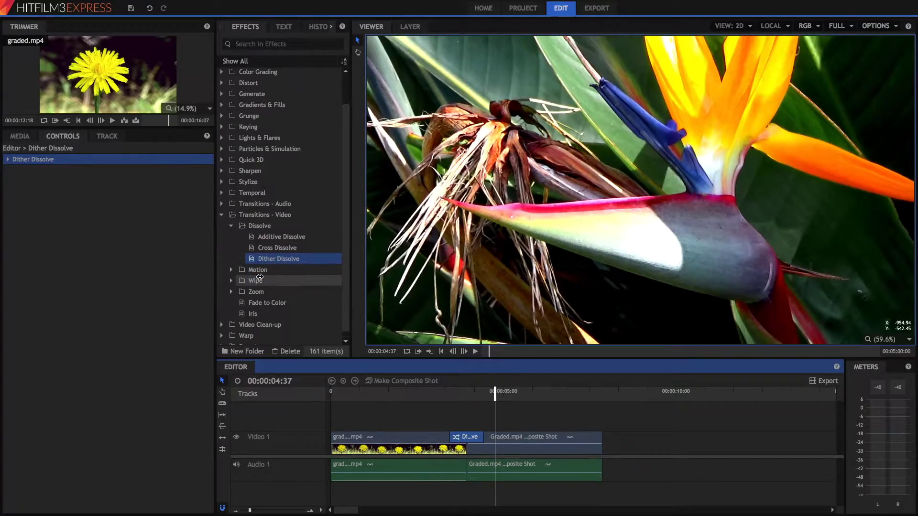
{"action": "scroll", "coordinate": [260, 277], "scroll_direction": "down", "scroll_amount": 1}
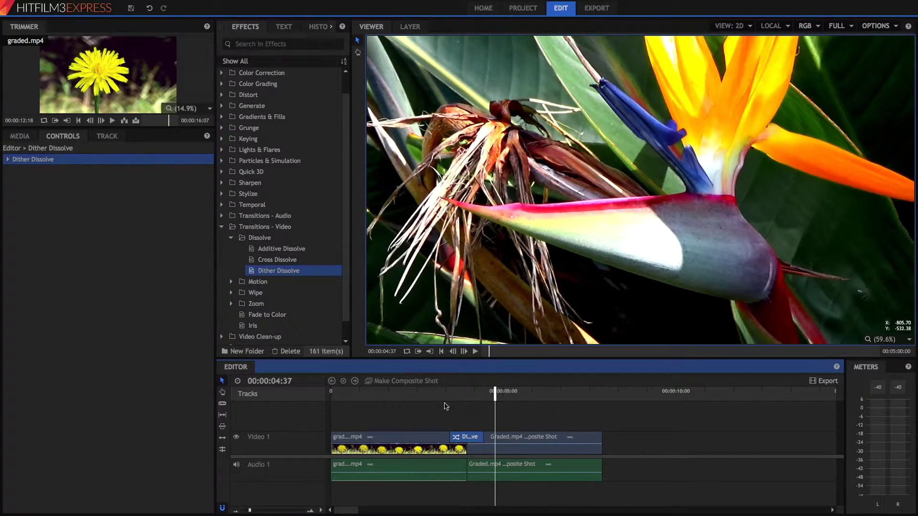
{"action": "left_click", "coordinate": [448, 394]}
{"action": "left_click_drag", "start_coordinate": [447, 394], "coordinate": [462, 393]}
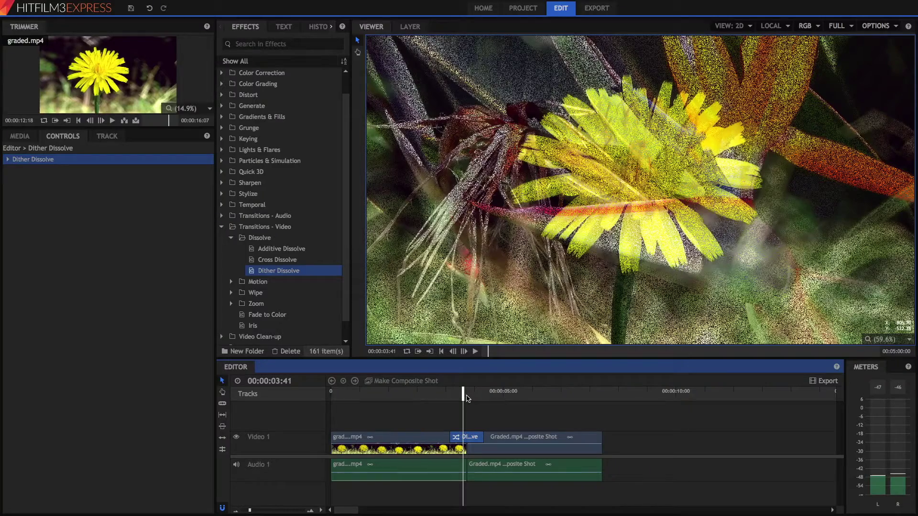
{"action": "left_click", "coordinate": [466, 396]}
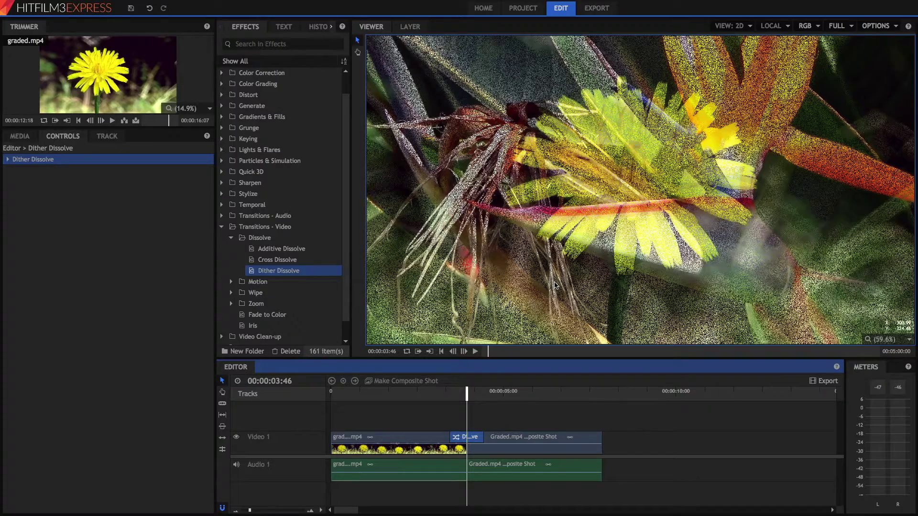
{"action": "left_click_drag", "start_coordinate": [467, 396], "coordinate": [476, 399]}
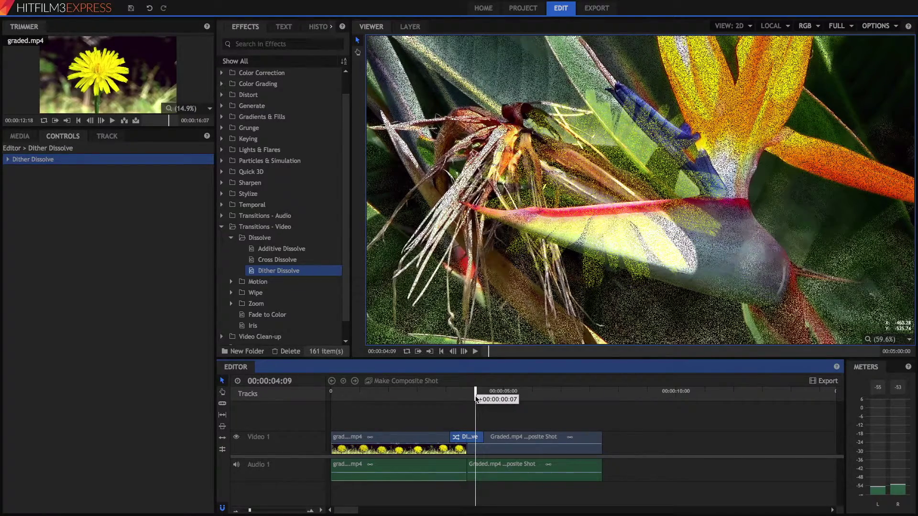
{"action": "left_click_drag", "start_coordinate": [476, 399], "coordinate": [475, 397]}
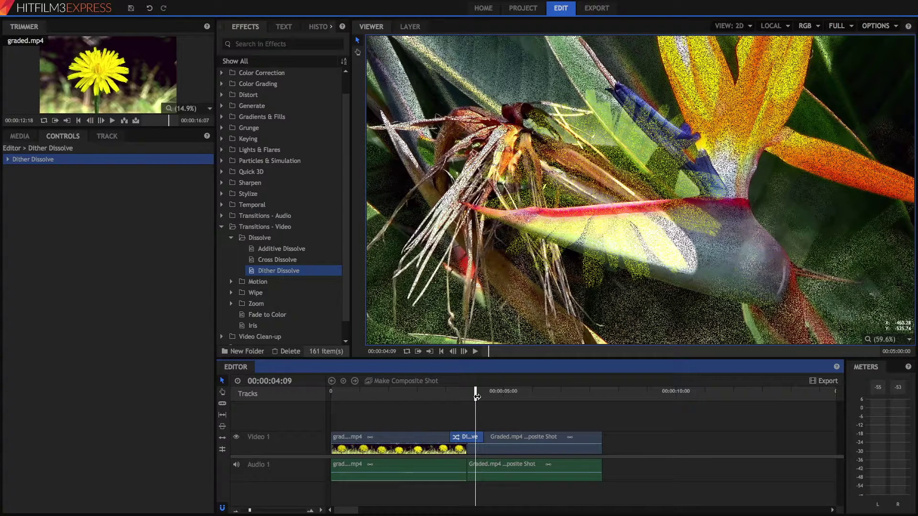
{"action": "key", "text": "Right"}
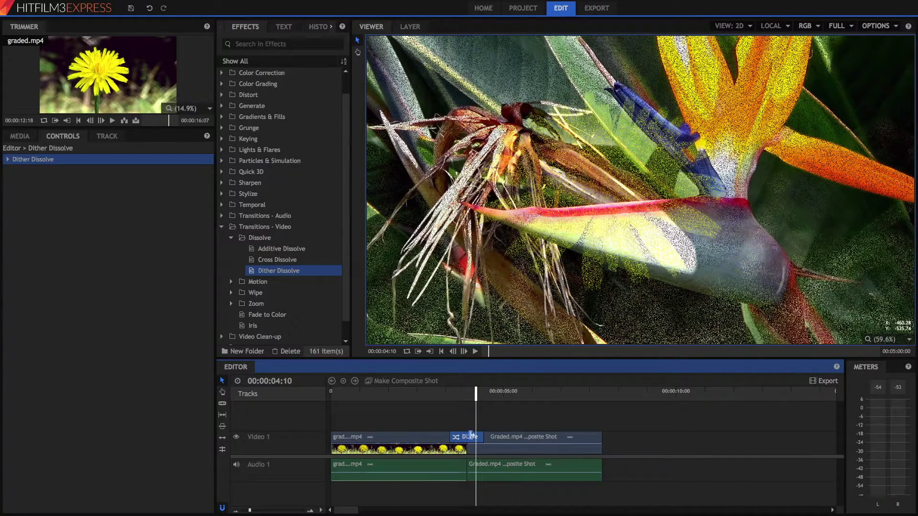
{"action": "key", "text": "Delete"}
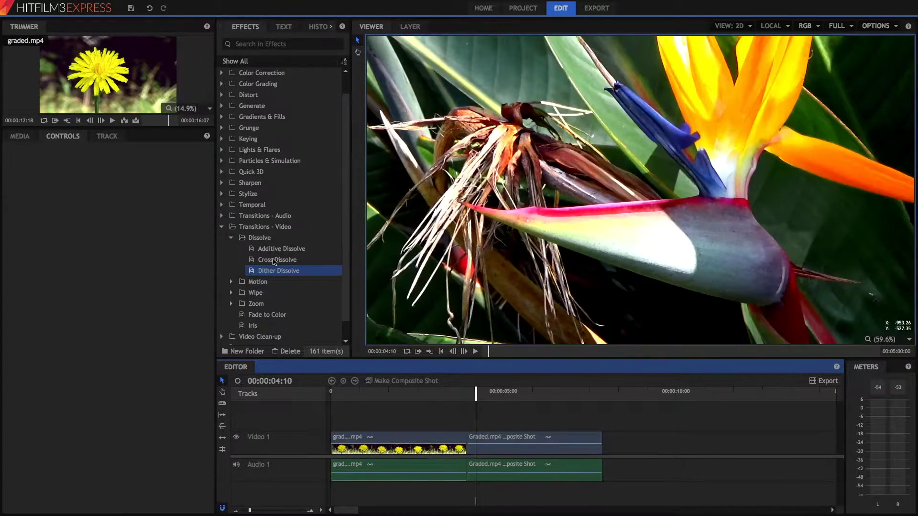
- Preview a Push transition from the Motion group on the cut, delete it, and place Slide there
{"action": "left_click", "coordinate": [231, 238]}
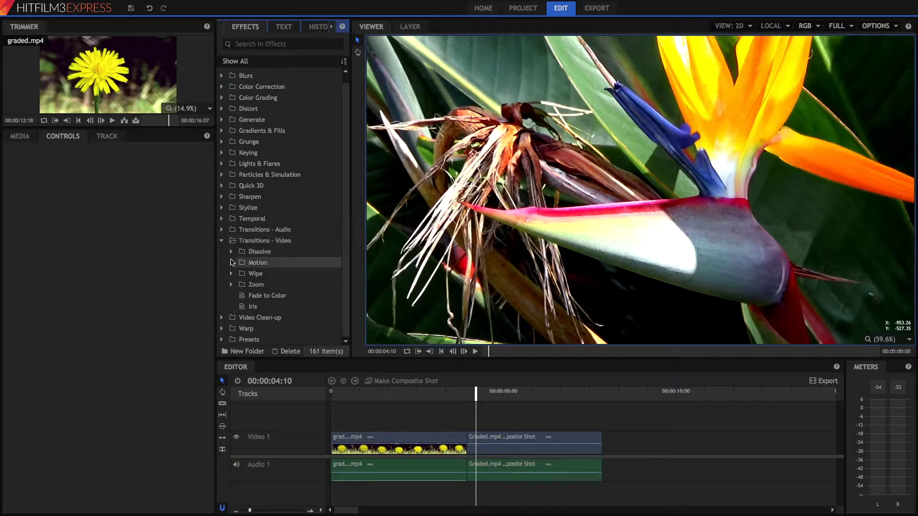
{"action": "left_click", "coordinate": [232, 262]}
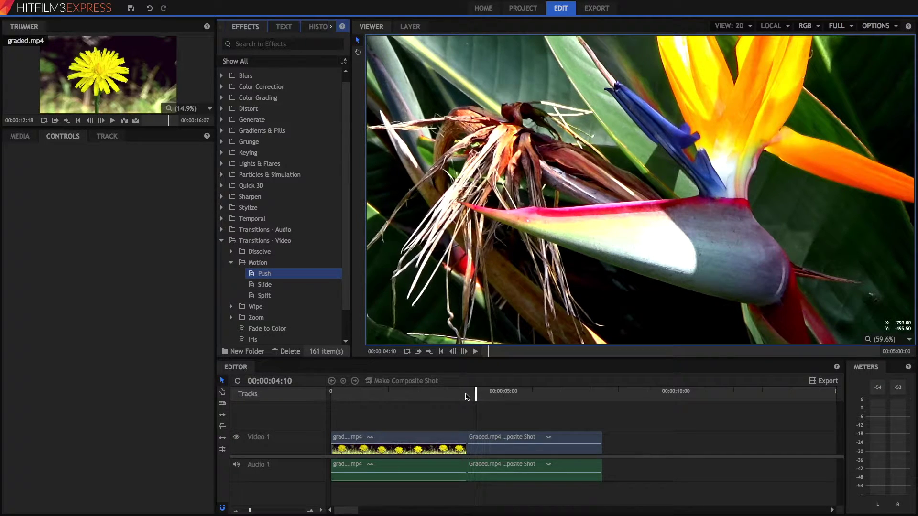
{"action": "left_click_drag", "start_coordinate": [464, 394], "coordinate": [431, 394]}
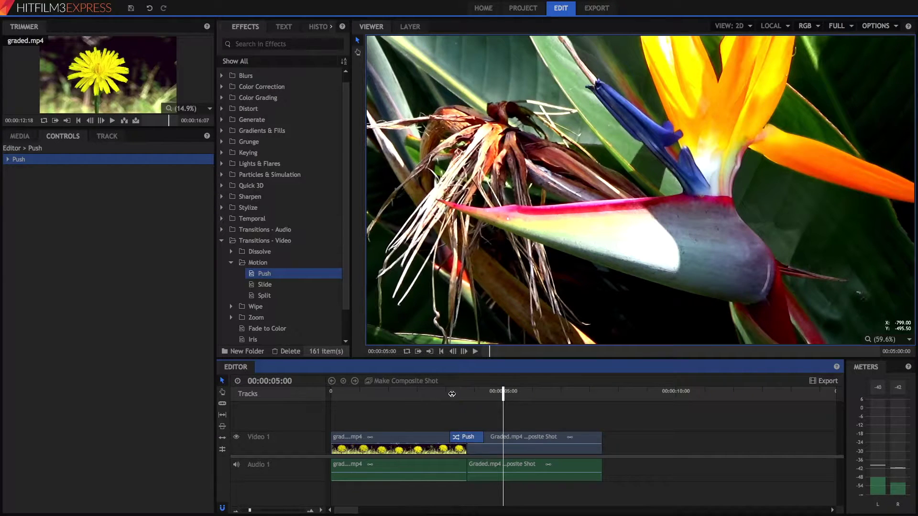
{"action": "left_click_drag", "start_coordinate": [452, 394], "coordinate": [464, 396]}
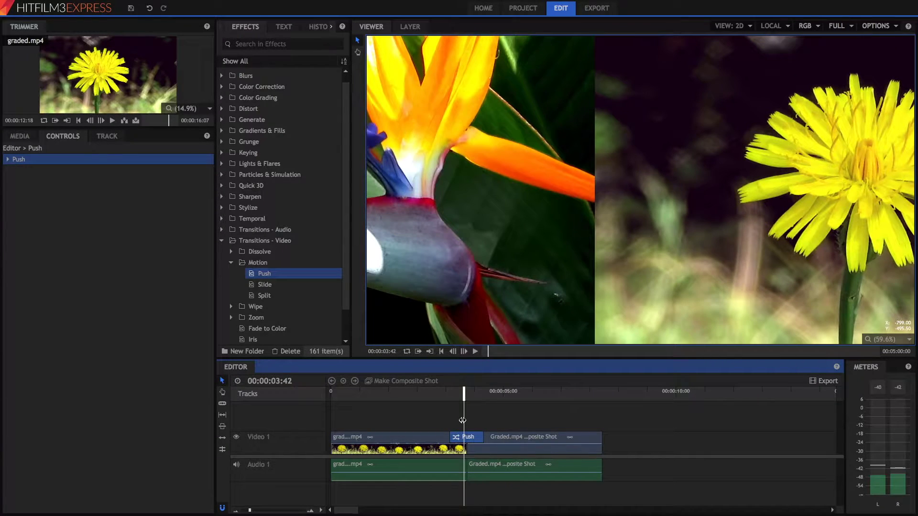
{"action": "key", "text": "Delete"}
{"action": "left_click_drag", "start_coordinate": [265, 285], "coordinate": [470, 438]}
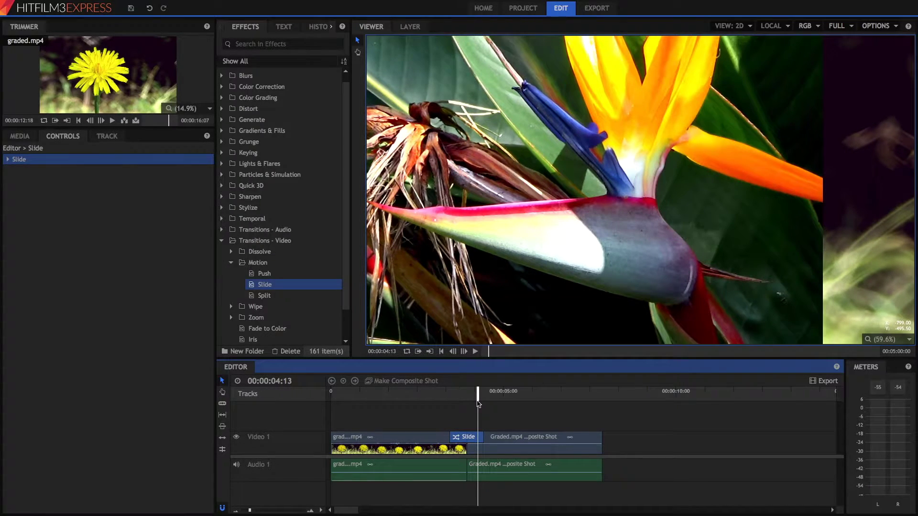
- Check the Slide between frames 4:12 and 4:13, delete it, and place Split on the cut
{"action": "key", "text": "Left"}
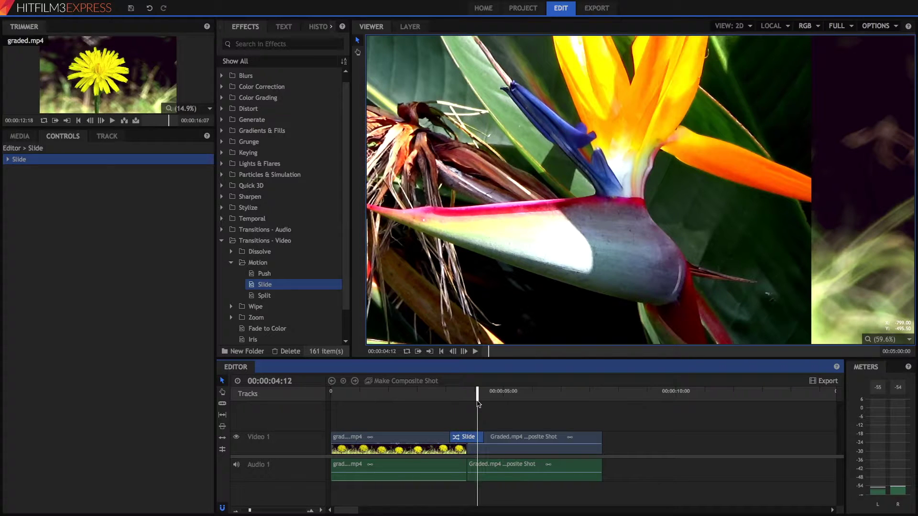
{"action": "key", "text": "Right"}
{"action": "key", "text": "Left"}
{"action": "key", "text": "Delete"}
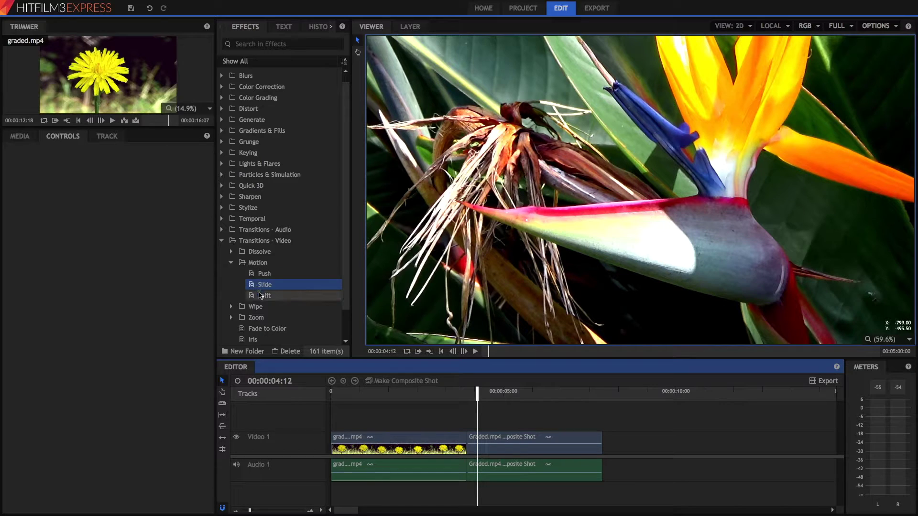
{"action": "left_click_drag", "start_coordinate": [263, 296], "coordinate": [467, 439]}
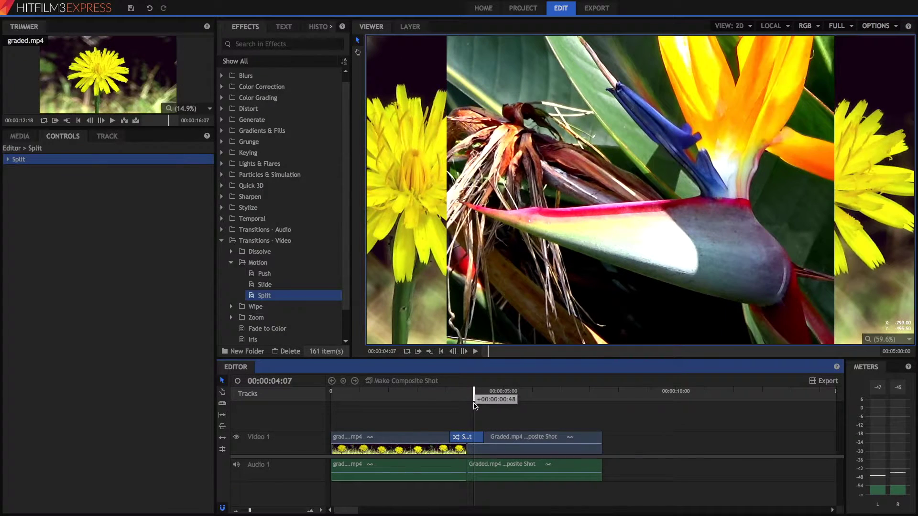
- View the Split transition's settings, then delete it to leave a plain cut
{"action": "left_click", "coordinate": [8, 159]}
{"action": "key", "text": "Delete"}
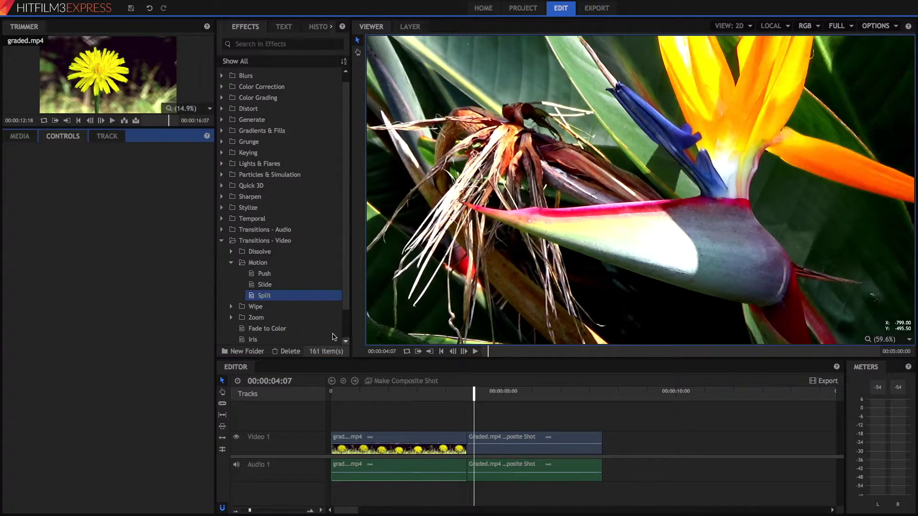
- Try a Slide transition with Direction 220° and Out mode, preview it, then delete it
{"action": "left_click_drag", "start_coordinate": [276, 287], "coordinate": [464, 448]}
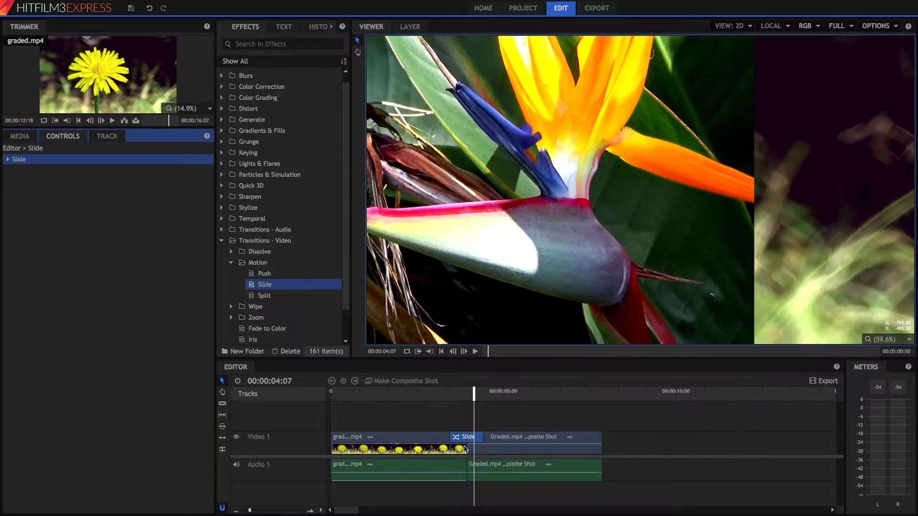
{"action": "left_click", "coordinate": [8, 160]}
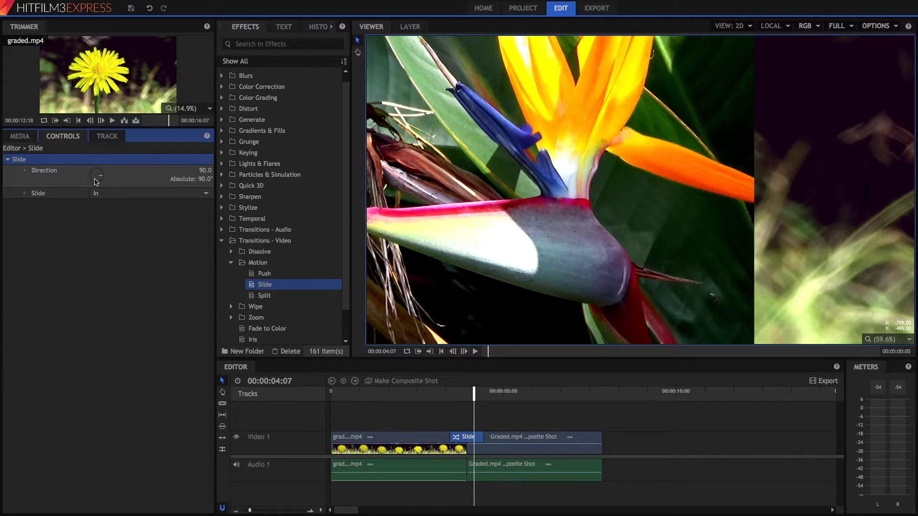
{"action": "left_click_drag", "start_coordinate": [102, 181], "coordinate": [92, 180]}
{"action": "left_click_drag", "start_coordinate": [448, 394], "coordinate": [472, 399]}
{"action": "left_click", "coordinate": [116, 195]}
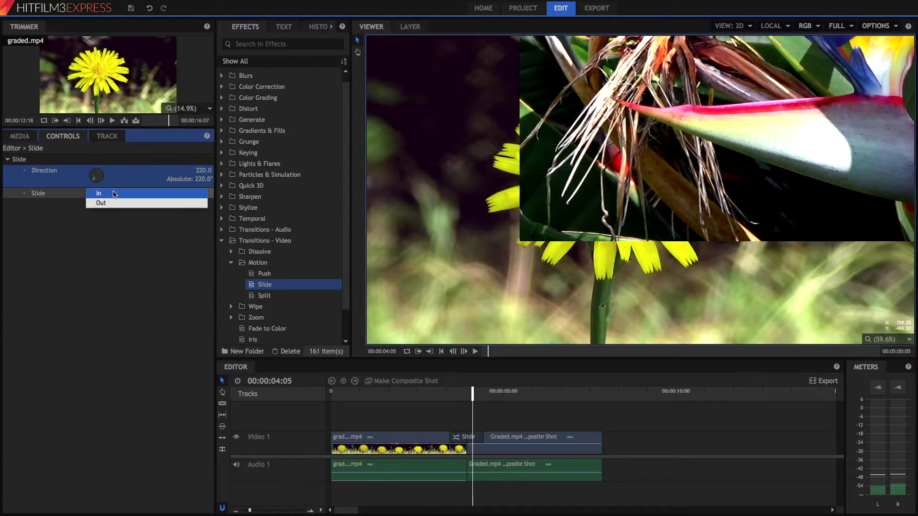
{"action": "left_click", "coordinate": [115, 204]}
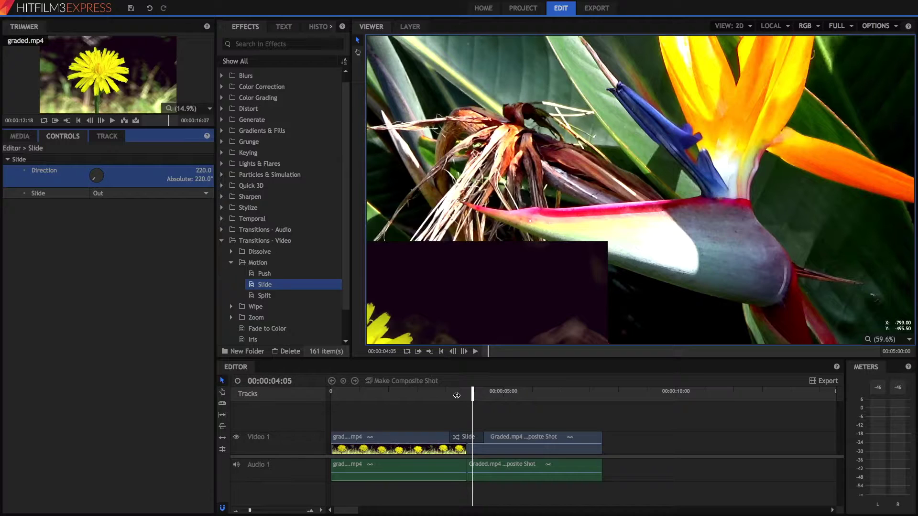
{"action": "left_click_drag", "start_coordinate": [457, 395], "coordinate": [472, 396]}
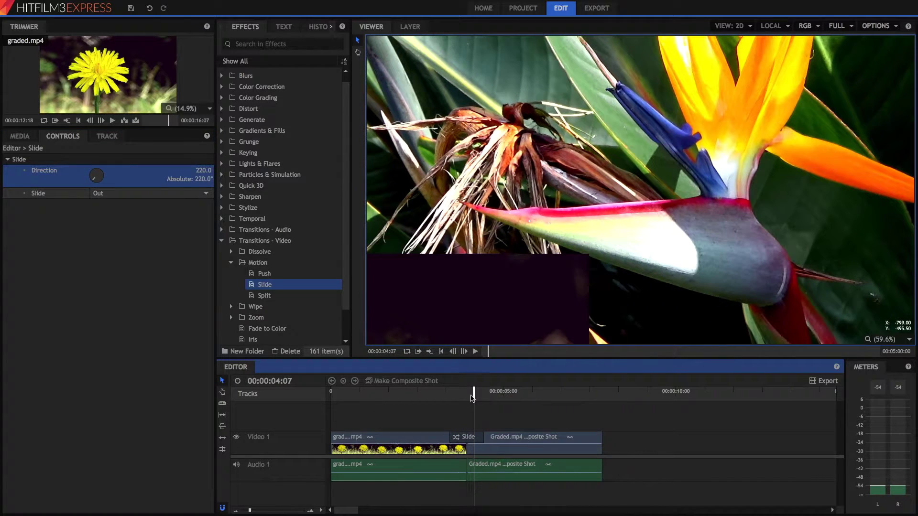
{"action": "key", "text": "Delete"}
- Apply Additive Dissolve from the Dissolve group to the cut
{"action": "left_click", "coordinate": [231, 252]}
{"action": "left_click", "coordinate": [281, 263]}
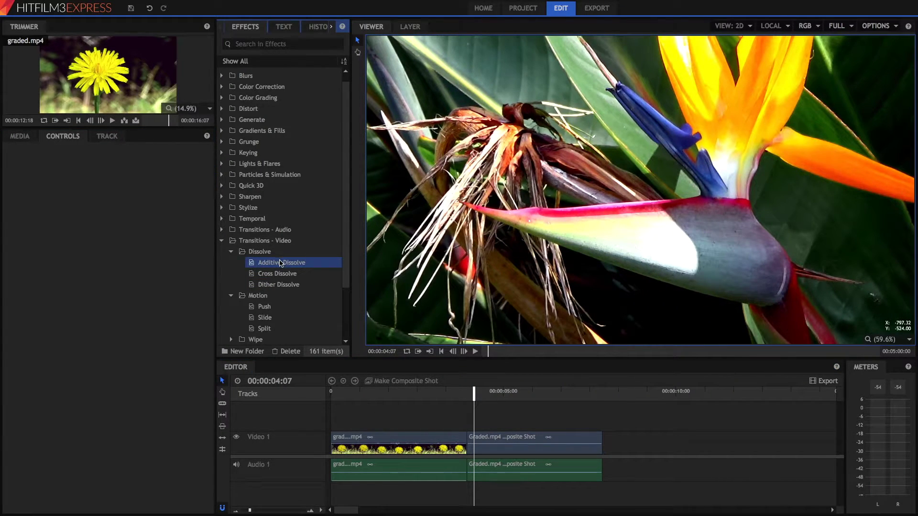
{"action": "left_click_drag", "start_coordinate": [467, 438], "coordinate": [468, 438]}
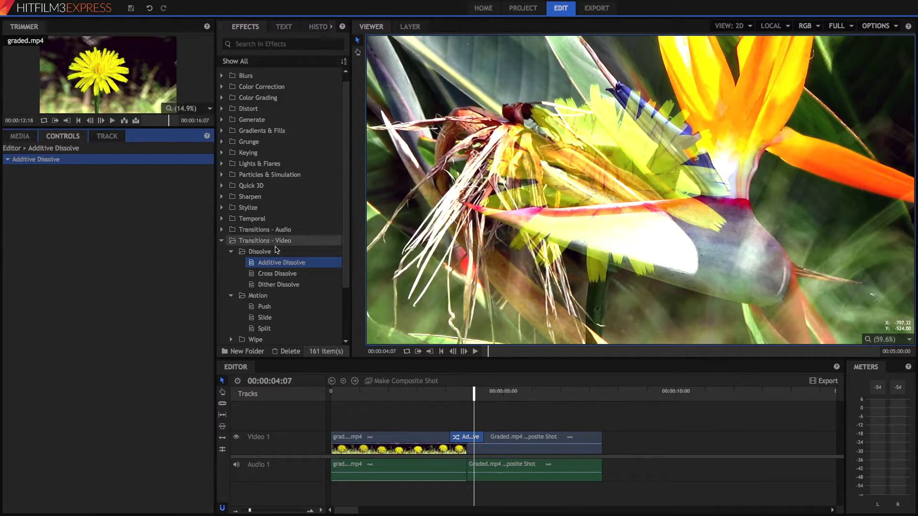
- Delete the Additive Dissolve from the cut and expand the Wipe transitions group
{"action": "left_click", "coordinate": [480, 440]}
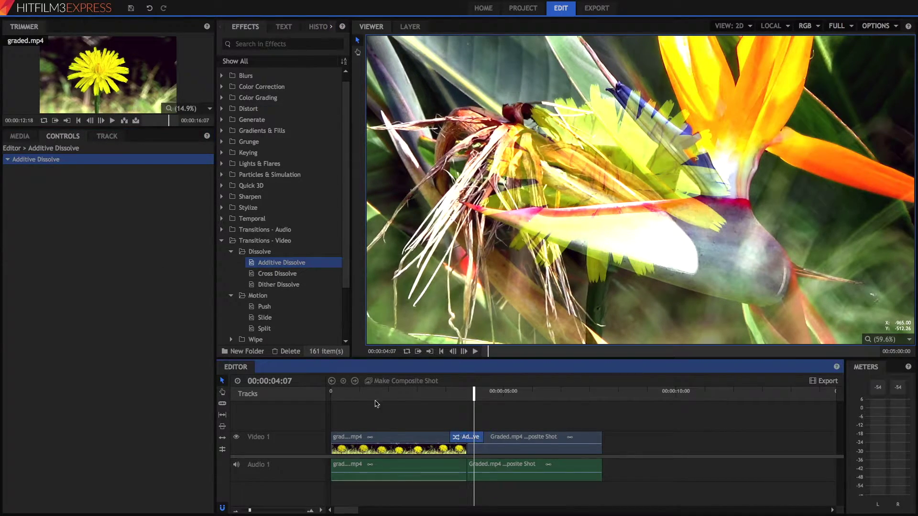
{"action": "key", "text": "Delete"}
{"action": "scroll", "coordinate": [232, 315], "scroll_direction": "down", "scroll_amount": 3}
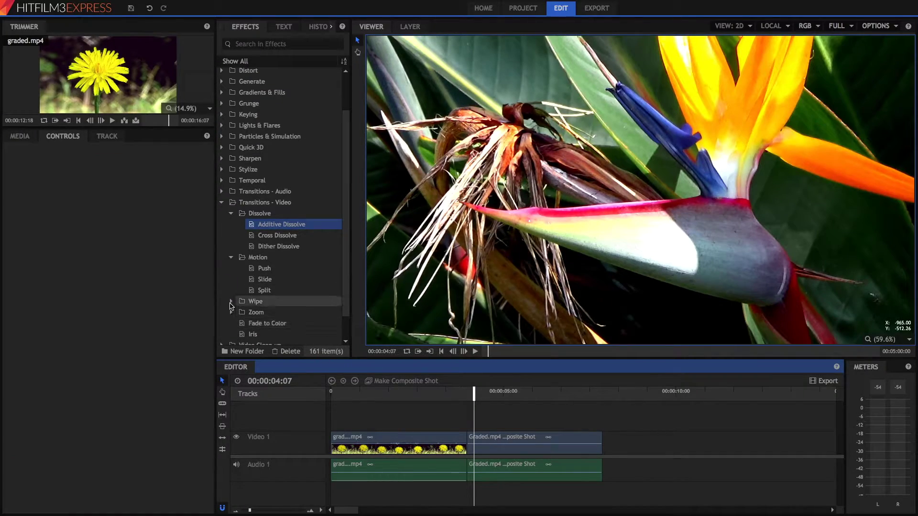
{"action": "left_click", "coordinate": [231, 301]}
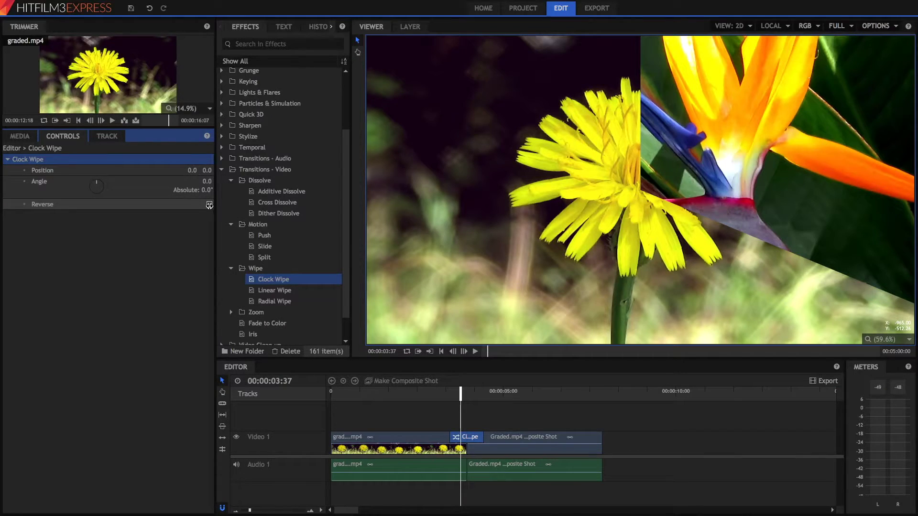
- Toggle the Clock Wipe's Reverse on and off, delete it, and apply Linear Wipe
{"action": "left_click", "coordinate": [210, 205]}
{"action": "left_click", "coordinate": [210, 205]}
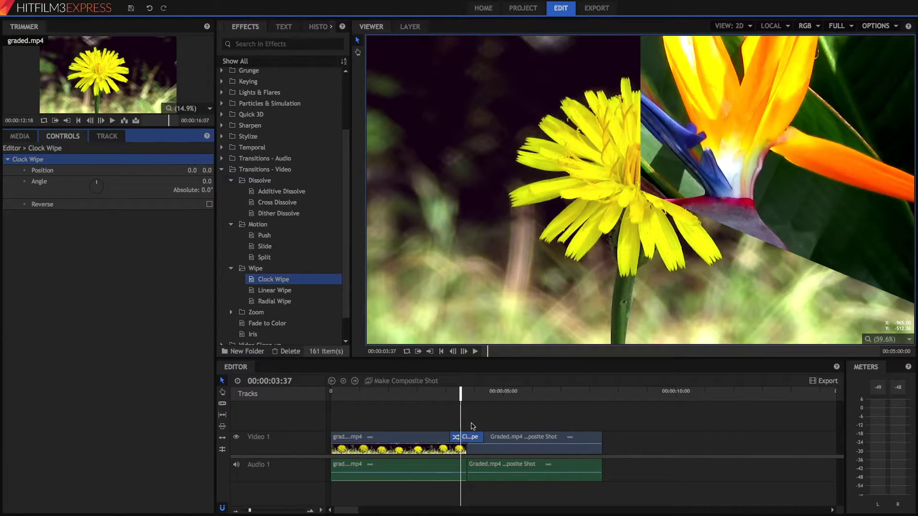
{"action": "left_click", "coordinate": [470, 437]}
{"action": "key", "text": "Delete"}
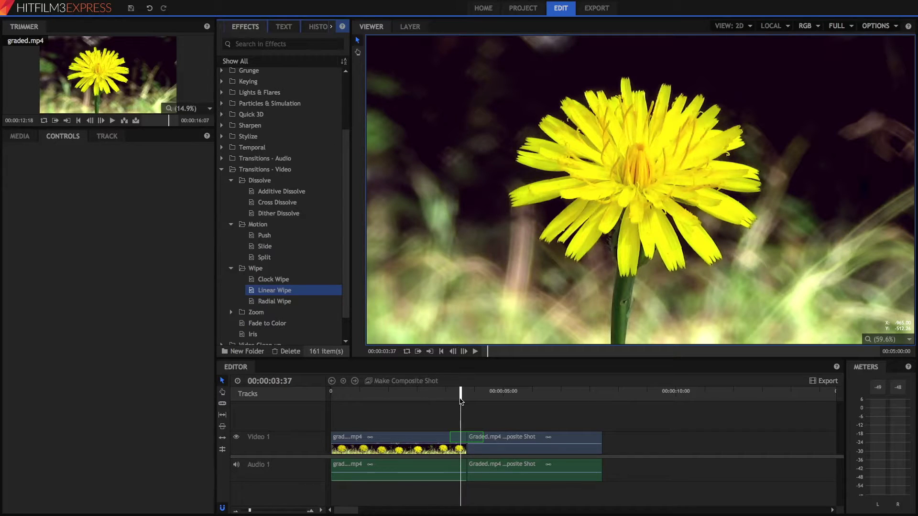
{"action": "left_click_drag", "start_coordinate": [461, 401], "coordinate": [462, 399]}
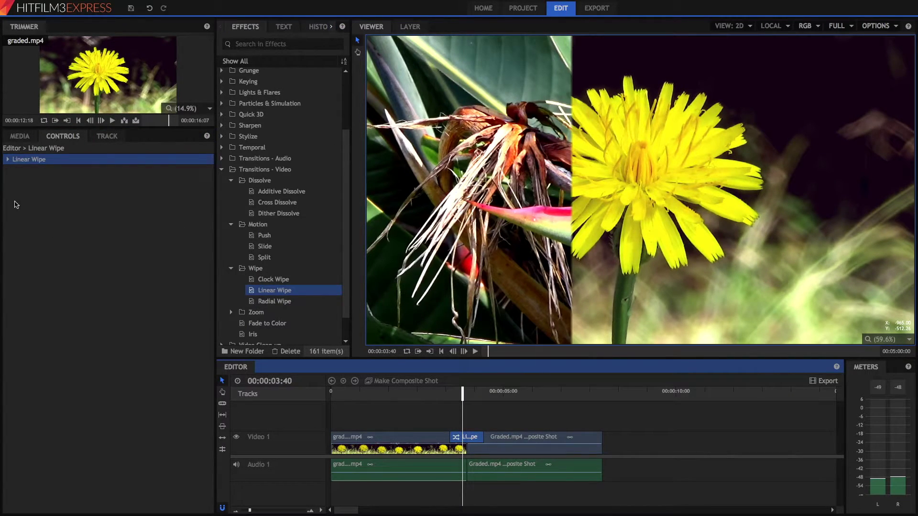
- Raise the Linear Wipe's Feather from 10 to 195.61, preview it, then delete it
{"action": "left_click", "coordinate": [7, 160]}
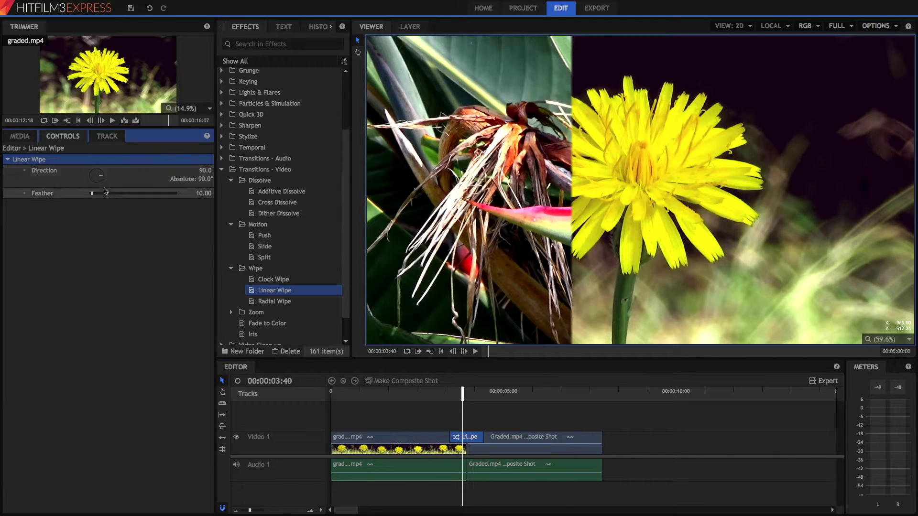
{"action": "left_click_drag", "start_coordinate": [92, 193], "coordinate": [124, 194]}
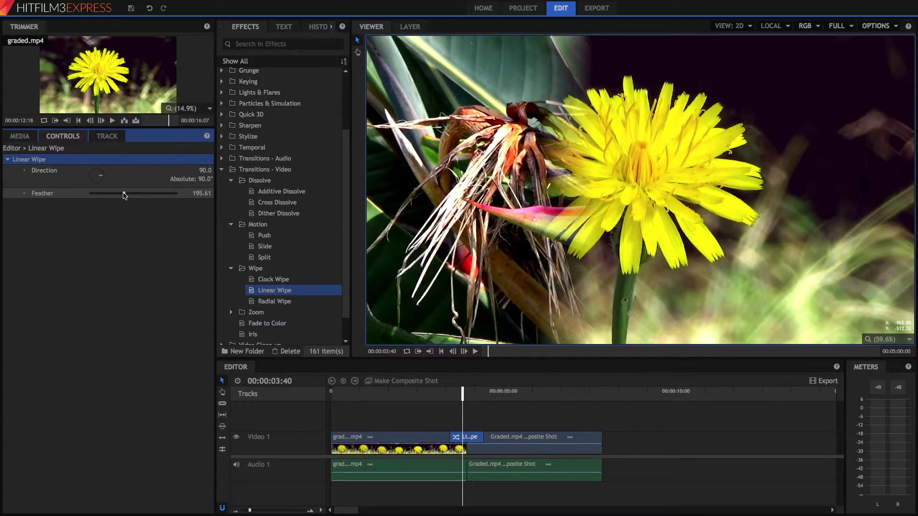
{"action": "mouse_move", "coordinate": [454, 398]}
{"action": "left_mouse_down"}
{"action": "mouse_move", "coordinate": [473, 394]}
{"action": "mouse_move", "coordinate": [459, 393]}
{"action": "left_mouse_up"}
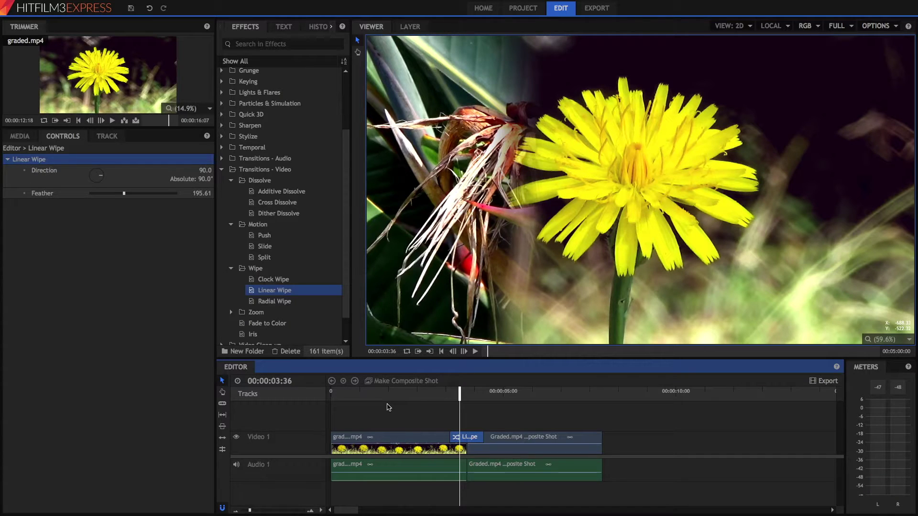
{"action": "key", "text": "Delete"}
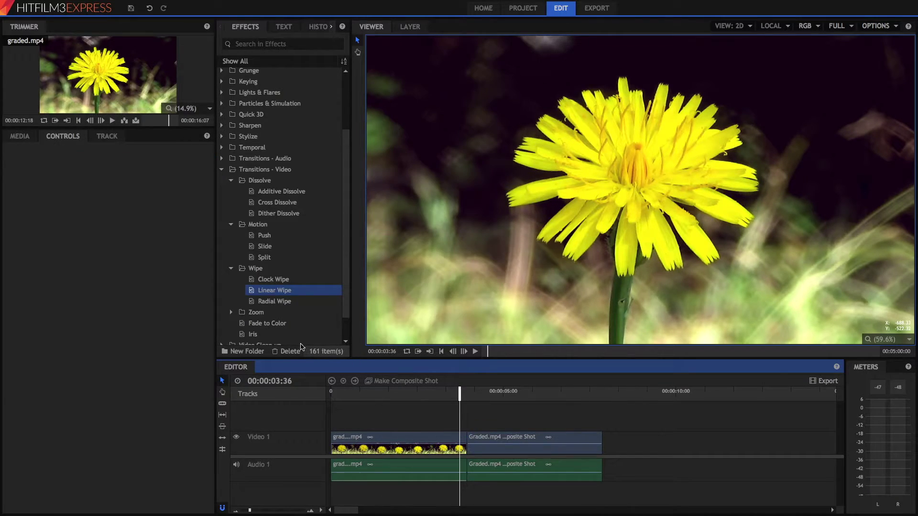
- Apply the Radial Wipe with its starting corner set to Bottom Left
{"action": "left_click", "coordinate": [261, 303]}
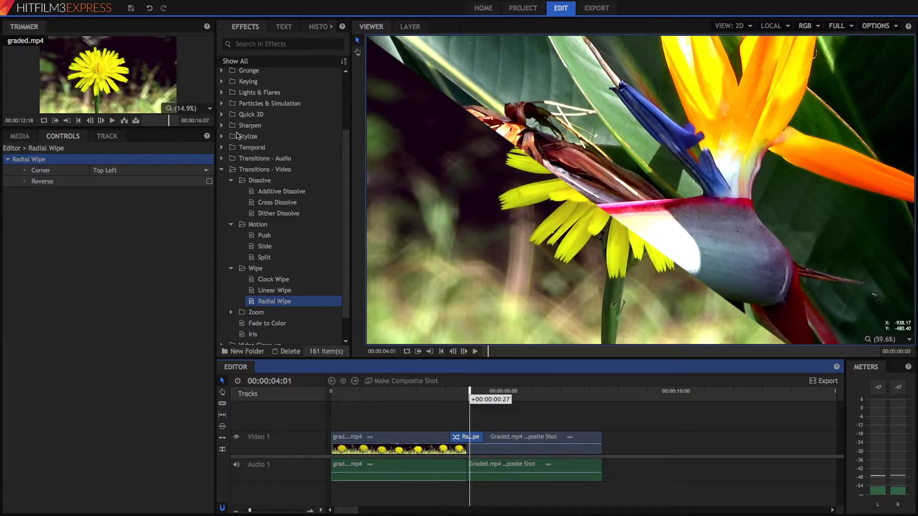
{"action": "key", "text": "Home"}
{"action": "left_click", "coordinate": [148, 170]}
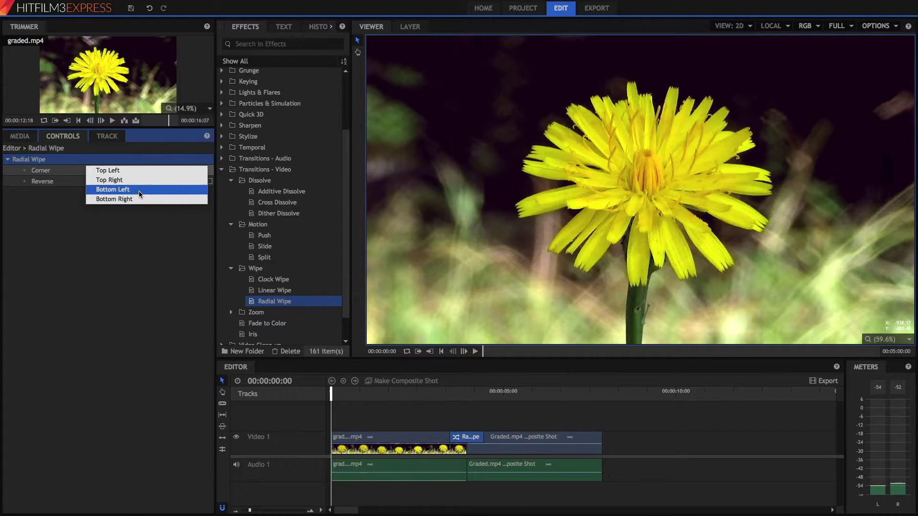
{"action": "left_click", "coordinate": [138, 190]}
- Play back the Bottom Left radial wipe, then delete it from the join
{"action": "left_click", "coordinate": [441, 404]}
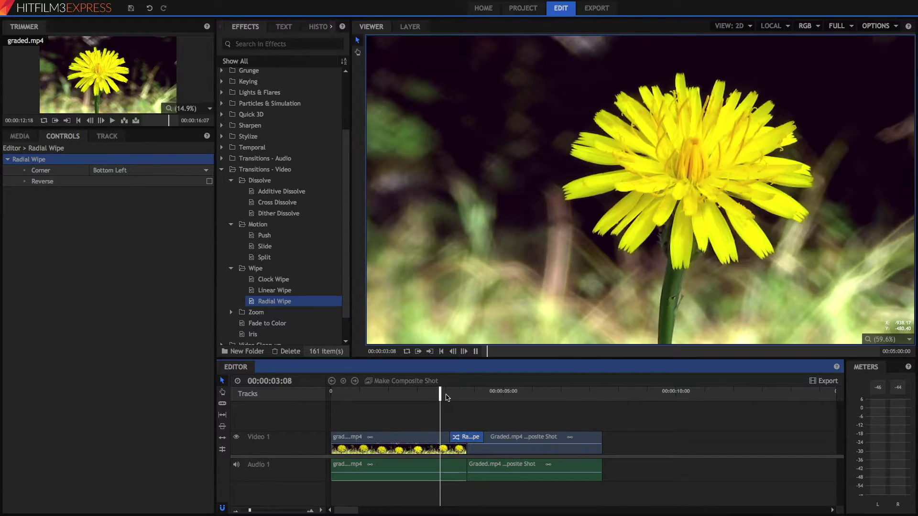
{"action": "key", "text": "space"}
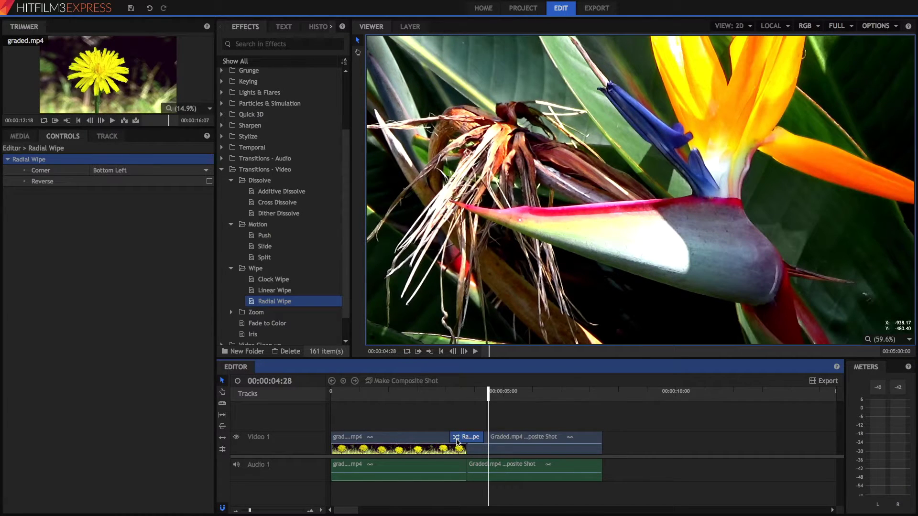
{"action": "key", "text": "Delete"}
{"action": "left_click", "coordinate": [231, 312]}
- Scrub through Cross Zoom, then through its Zoom replacement, and delete the Zoom transition
{"action": "scroll", "coordinate": [258, 292], "scroll_direction": "down", "scroll_amount": 3}
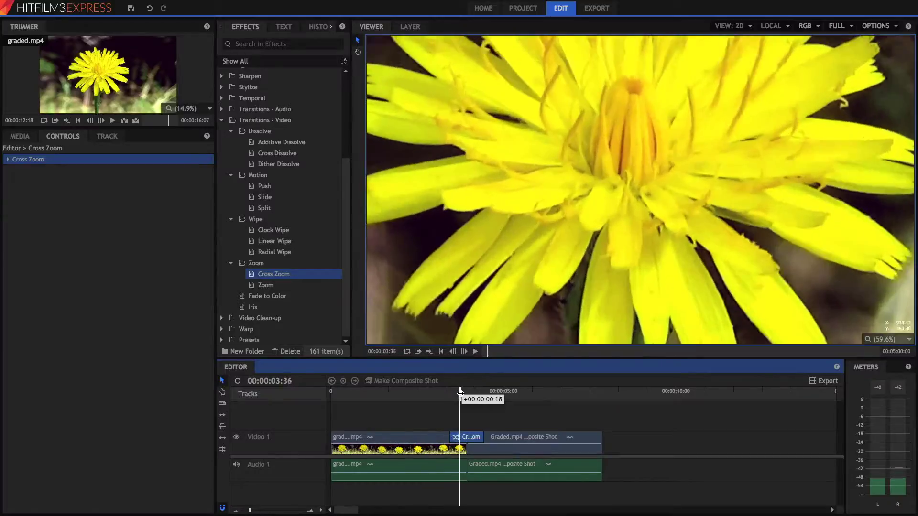
{"action": "left_click_drag", "start_coordinate": [462, 393], "coordinate": [468, 394]}
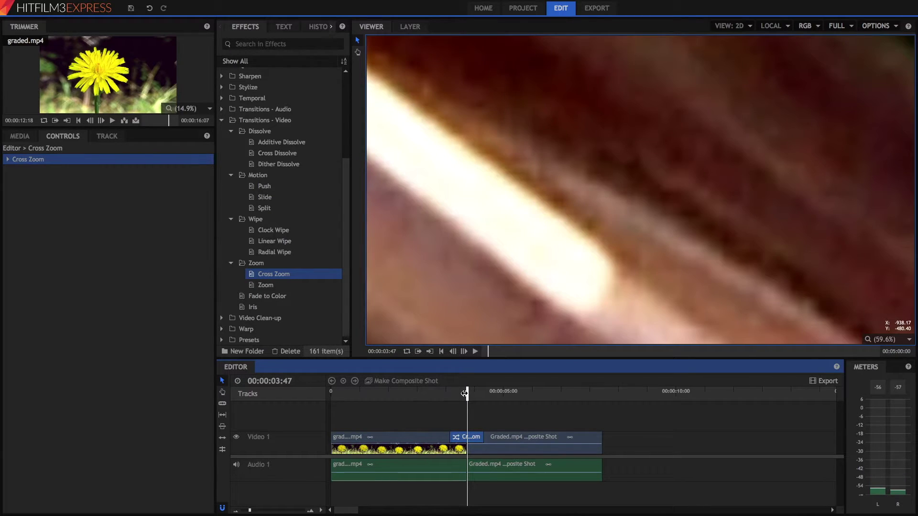
{"action": "left_click_drag", "start_coordinate": [464, 393], "coordinate": [479, 396]}
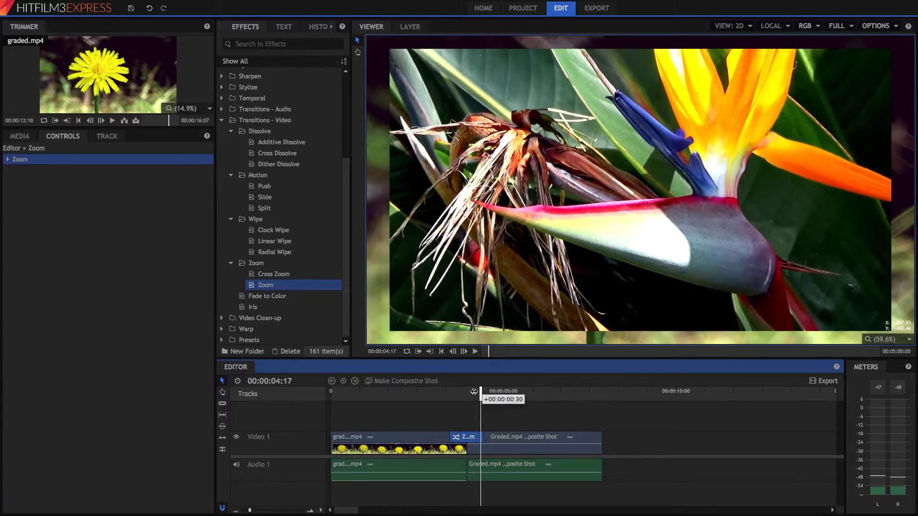
{"action": "mouse_move", "coordinate": [454, 388]}
{"action": "left_mouse_down"}
{"action": "mouse_move", "coordinate": [471, 390]}
{"action": "mouse_move", "coordinate": [445, 392]}
{"action": "left_mouse_up"}
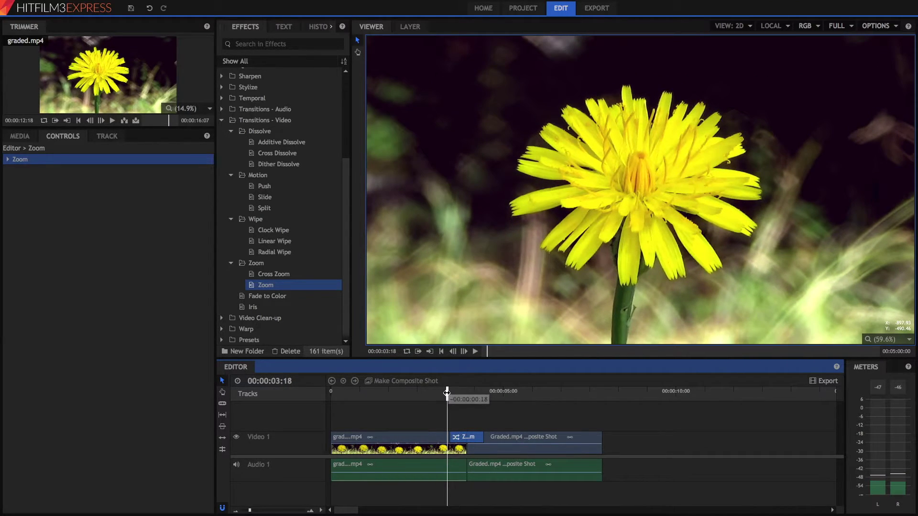
{"action": "key", "text": "Delete"}
- Place the Iris transition between the two clips and play through it
{"action": "left_click", "coordinate": [249, 297]}
{"action": "left_click", "coordinate": [253, 307]}
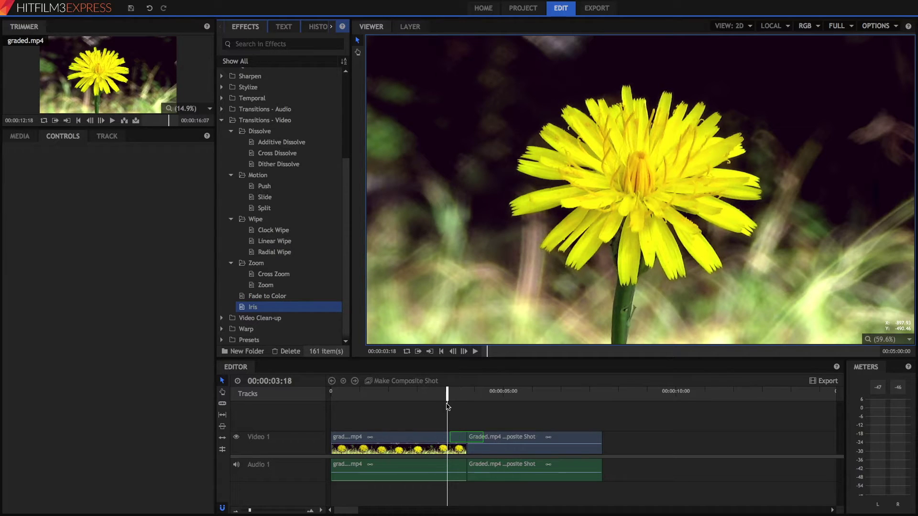
{"action": "left_click_drag", "start_coordinate": [448, 407], "coordinate": [448, 406]}
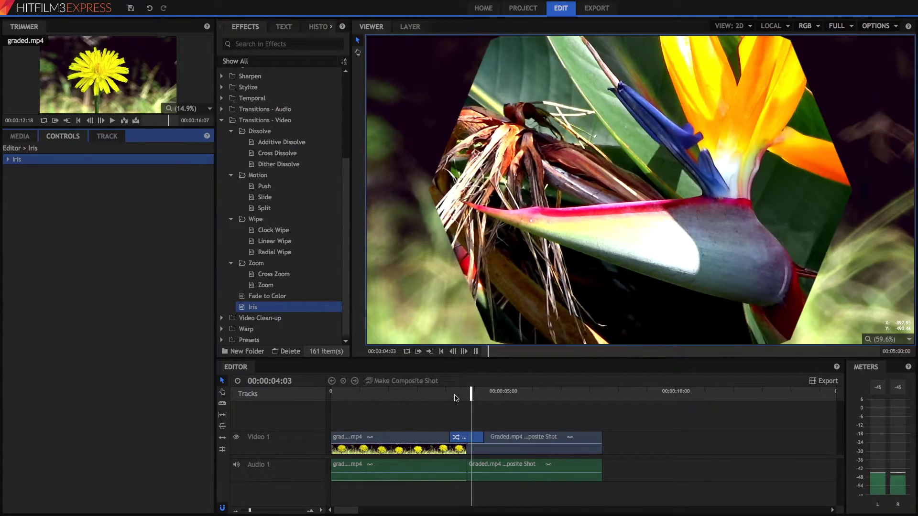
{"action": "key", "text": "space"}
{"action": "left_click_drag", "start_coordinate": [454, 396], "coordinate": [462, 397]}
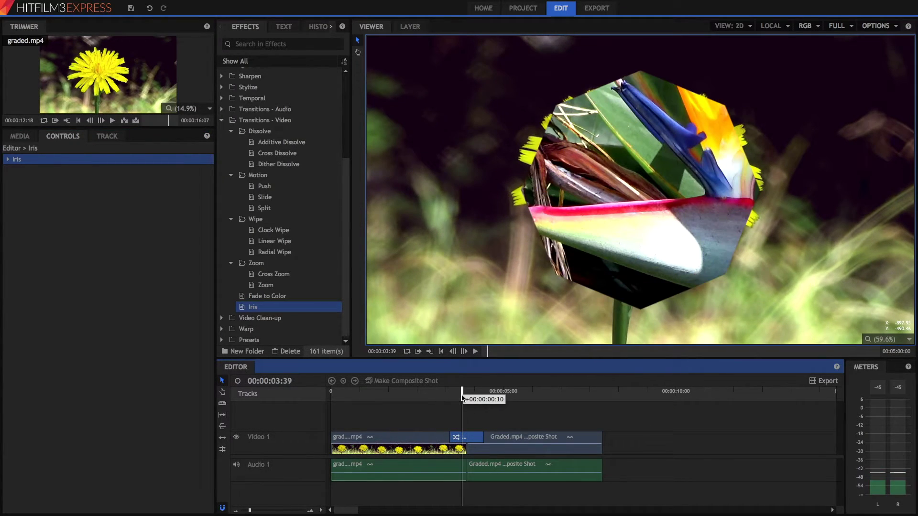
- Change the iris shape to Decagon, trying Square first, with curvature reset to 0
{"action": "left_click", "coordinate": [8, 160]}
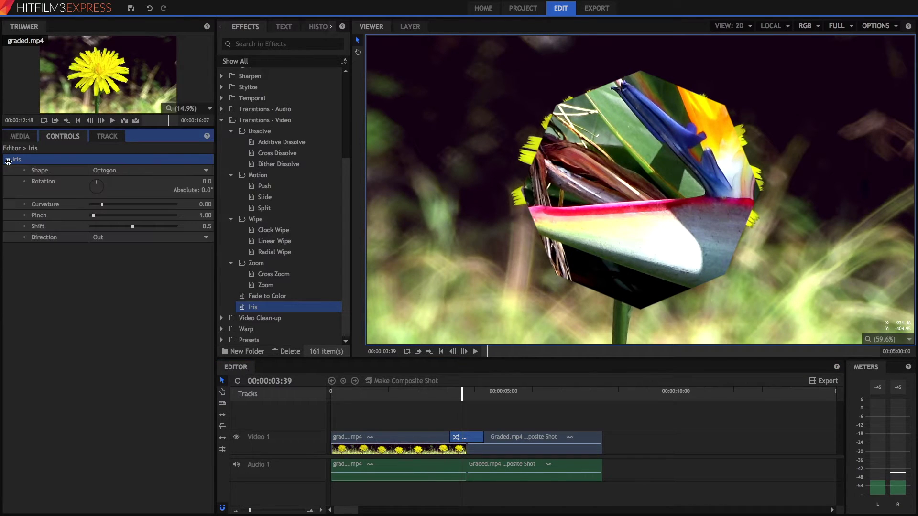
{"action": "left_click", "coordinate": [123, 173]}
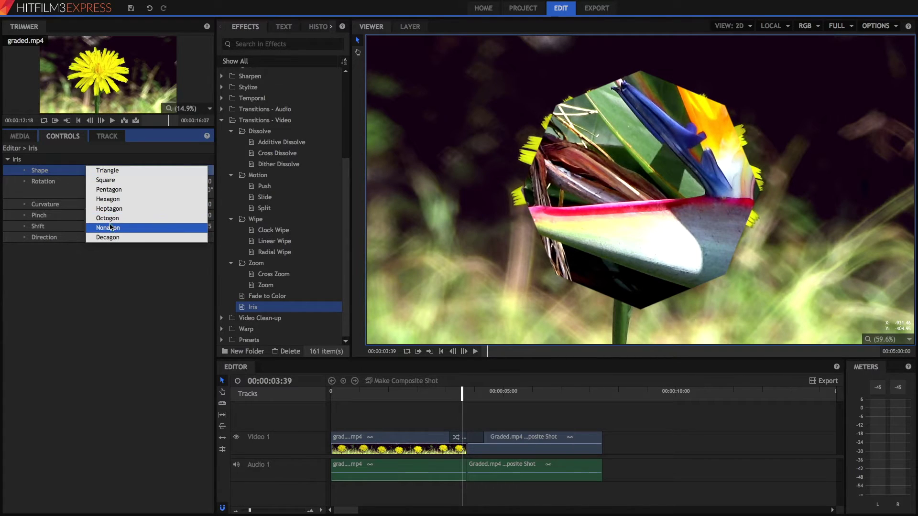
{"action": "left_click", "coordinate": [112, 179]}
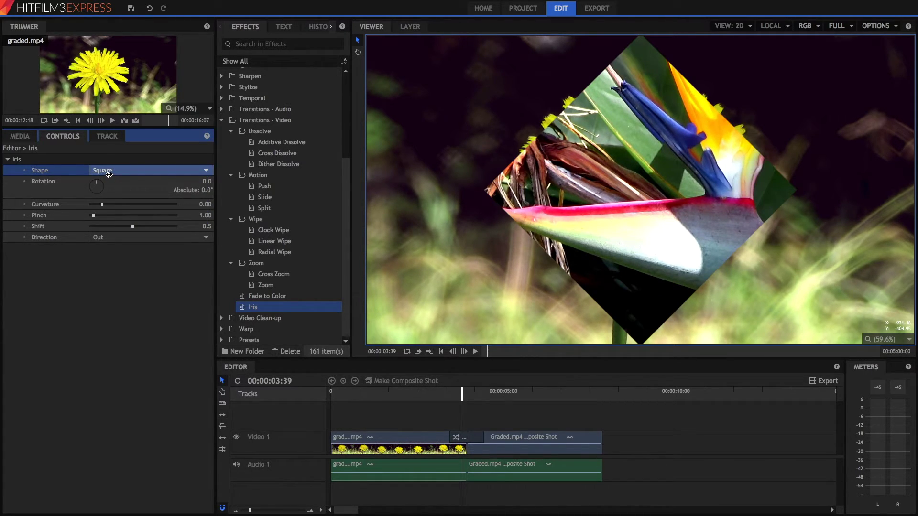
{"action": "left_click", "coordinate": [108, 172]}
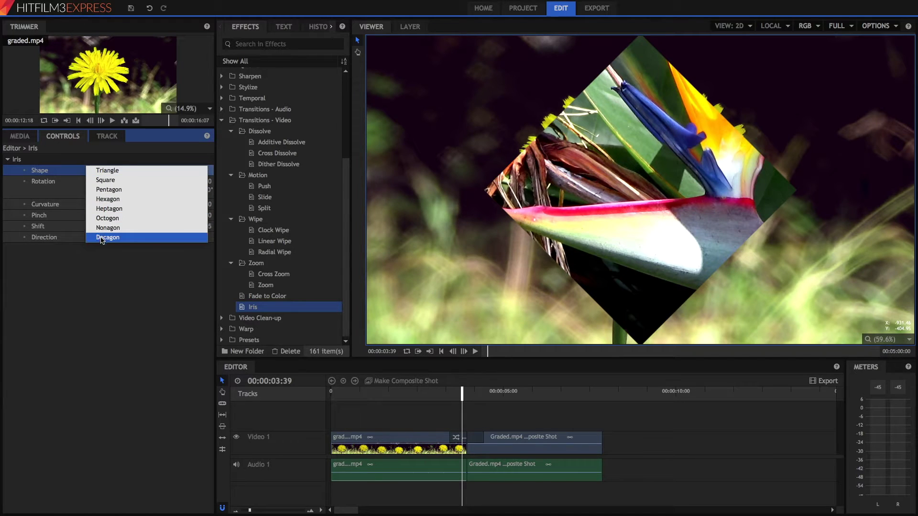
{"action": "left_click", "coordinate": [103, 236]}
{"action": "mouse_move", "coordinate": [105, 204]}
{"action": "left_mouse_down"}
{"action": "mouse_move", "coordinate": [147, 204]}
{"action": "mouse_move", "coordinate": [153, 214]}
{"action": "mouse_move", "coordinate": [88, 212]}
{"action": "left_mouse_up"}
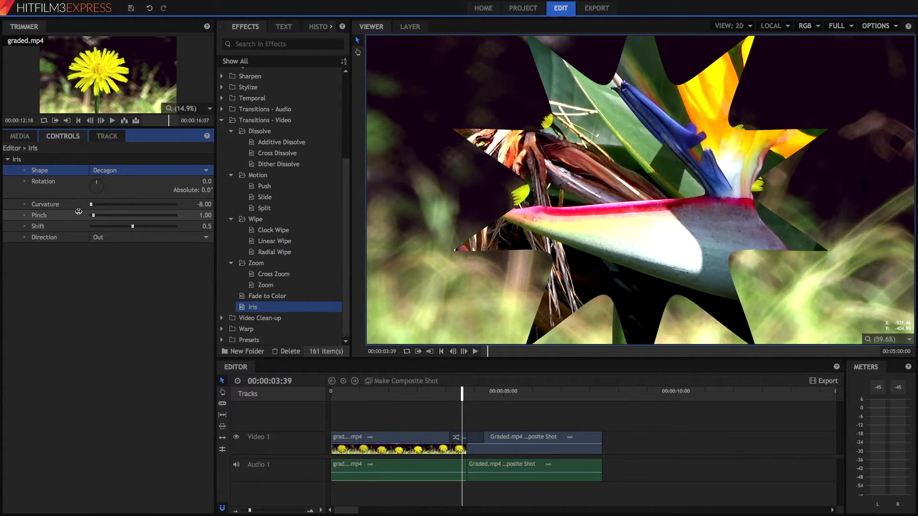
{"action": "left_click_drag", "start_coordinate": [85, 212], "coordinate": [88, 211]}
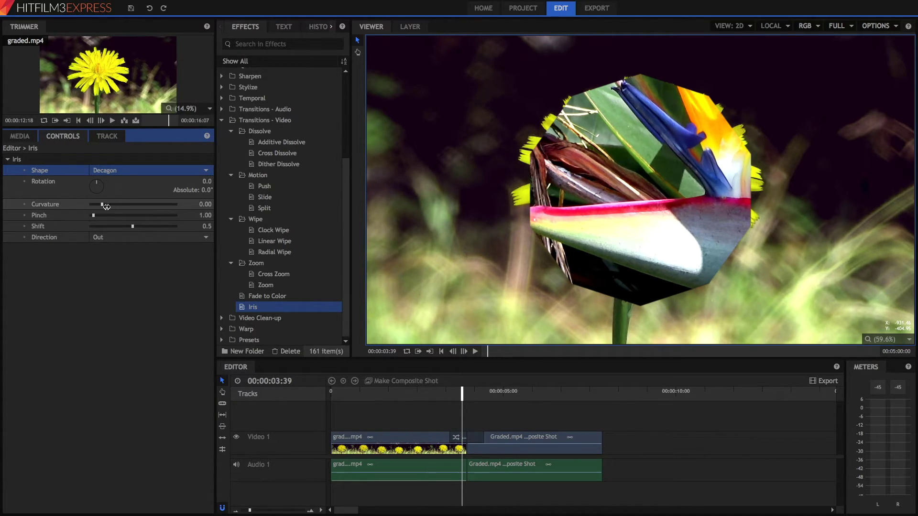
- Rotate the decagon iris and set Pinch to about 2.75, previewing the result
{"action": "mouse_move", "coordinate": [98, 184]}
{"action": "left_mouse_down"}
{"action": "mouse_move", "coordinate": [112, 193]}
{"action": "mouse_move", "coordinate": [91, 200]}
{"action": "mouse_move", "coordinate": [80, 181]}
{"action": "left_mouse_up"}
{"action": "left_click_drag", "start_coordinate": [93, 215], "coordinate": [133, 215]}
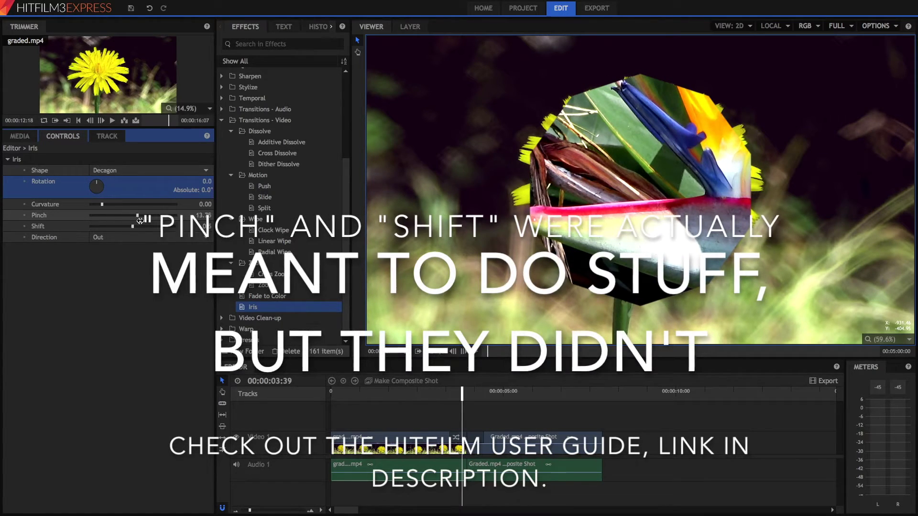
{"action": "left_click", "coordinate": [457, 437]}
{"action": "left_click", "coordinate": [486, 396]}
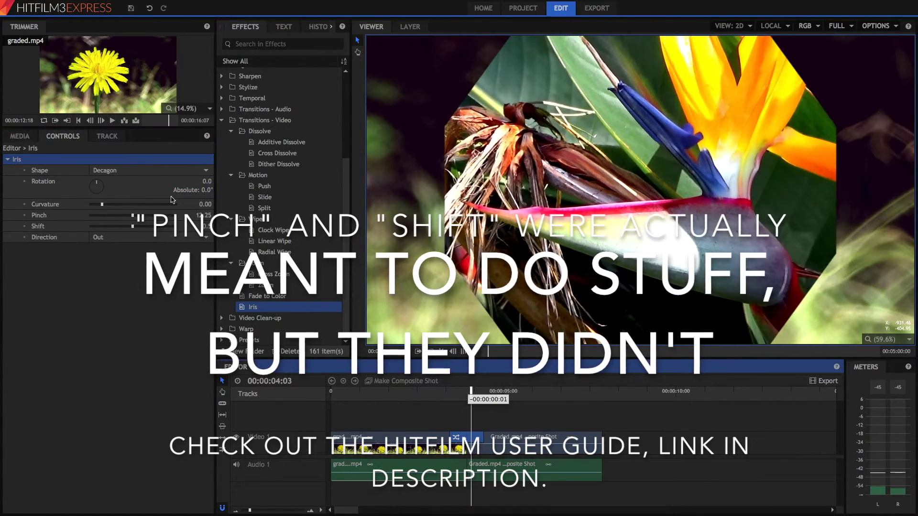
{"action": "key", "text": "Home"}
{"action": "left_click", "coordinate": [456, 397]}
{"action": "left_click_drag", "start_coordinate": [133, 215], "coordinate": [100, 216]}
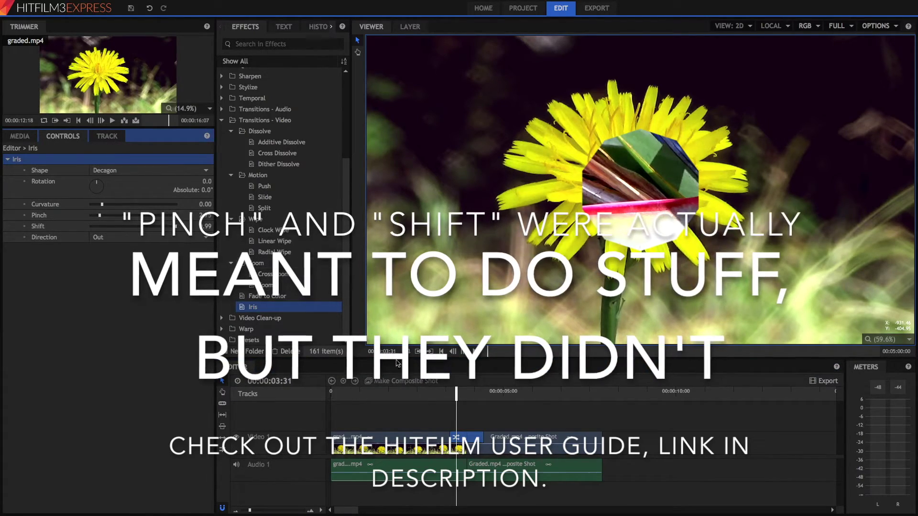
{"action": "left_click_drag", "start_coordinate": [456, 396], "coordinate": [464, 404]}
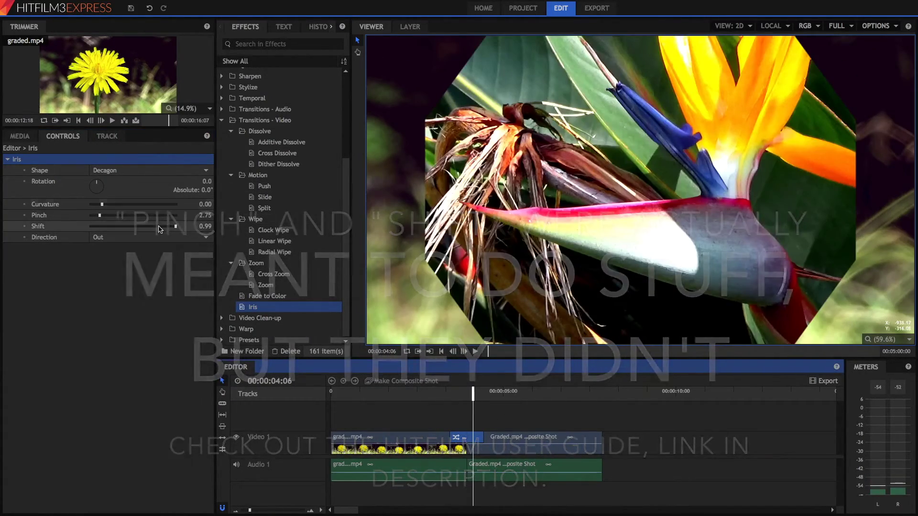
- Set the iris Direction to In, scrub through it, then delete the Iris
{"action": "left_click", "coordinate": [192, 236]}
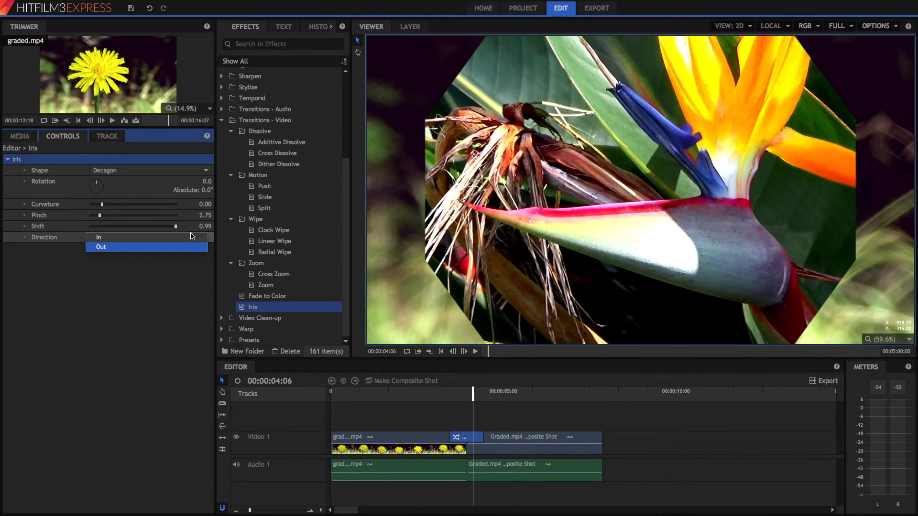
{"action": "left_click", "coordinate": [192, 237]}
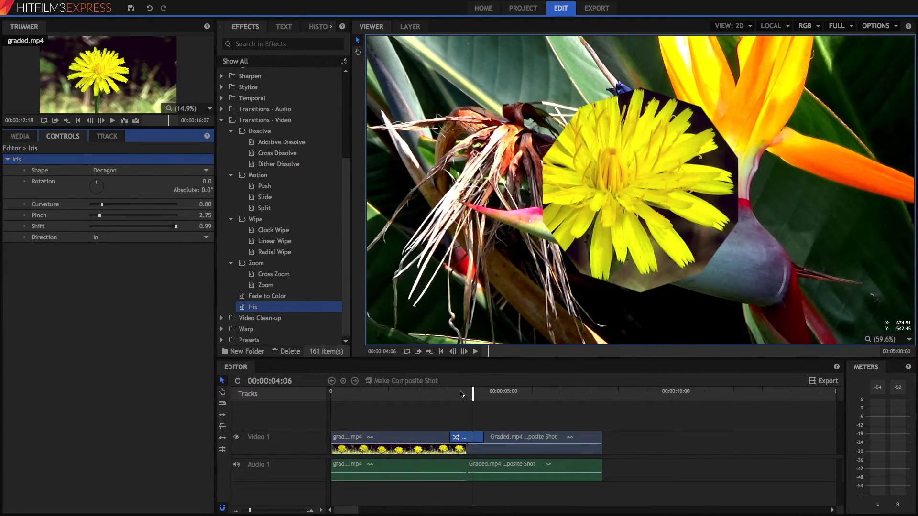
{"action": "left_click_drag", "start_coordinate": [445, 391], "coordinate": [466, 392]}
{"action": "key", "text": "Delete"}
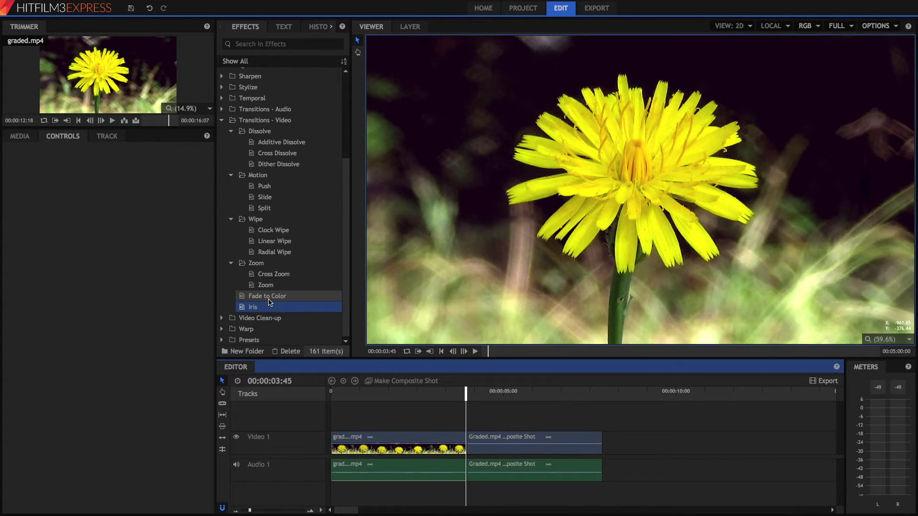
- Place Fade to Color between the clips and change its colour from black to red (255, 0, 0)
{"action": "left_click_drag", "start_coordinate": [269, 302], "coordinate": [278, 311]}
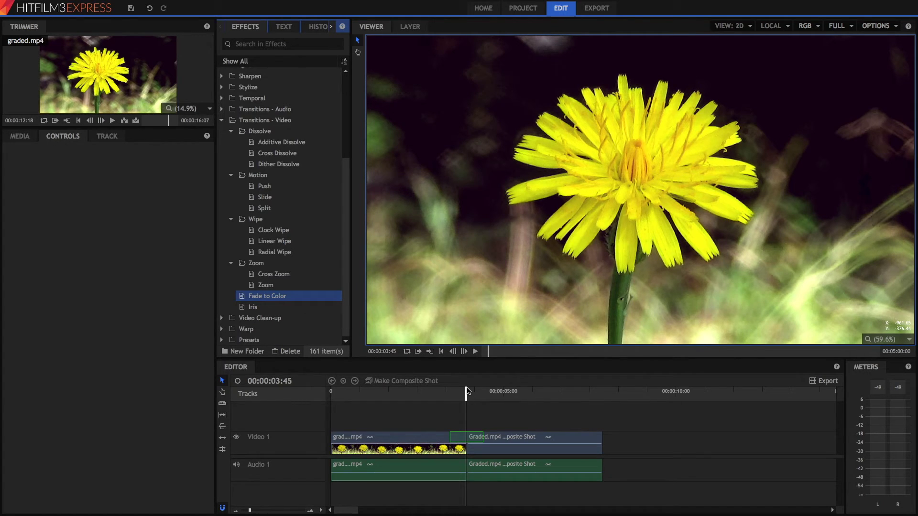
{"action": "left_click_drag", "start_coordinate": [466, 437], "coordinate": [466, 437]}
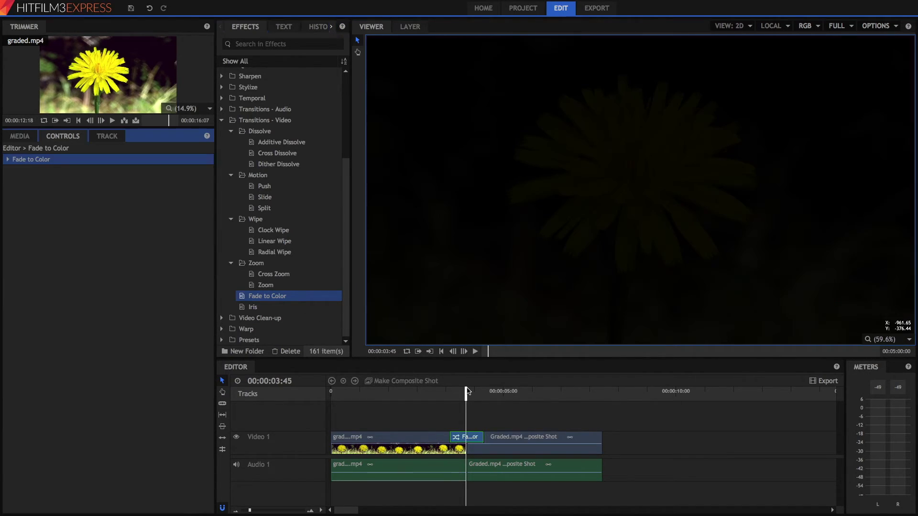
{"action": "left_click_drag", "start_coordinate": [446, 393], "coordinate": [481, 393]}
{"action": "left_click", "coordinate": [8, 159]}
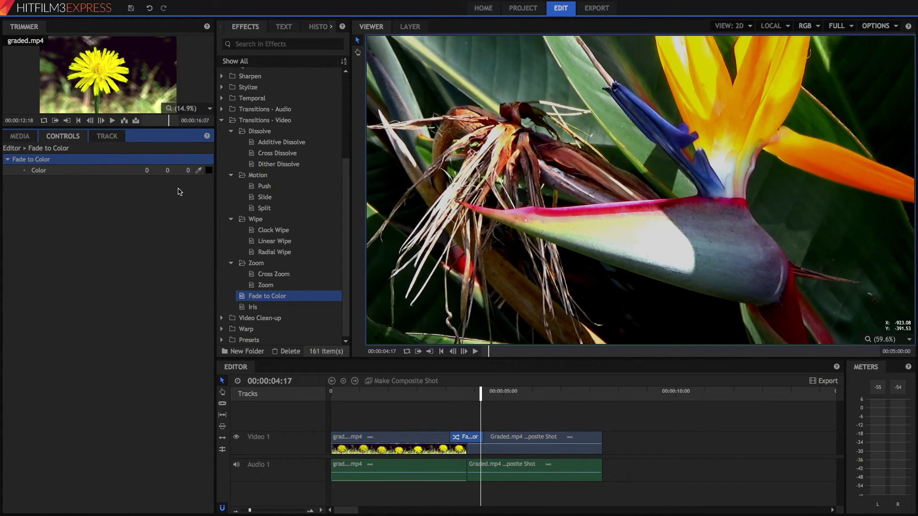
{"action": "left_click", "coordinate": [208, 174]}
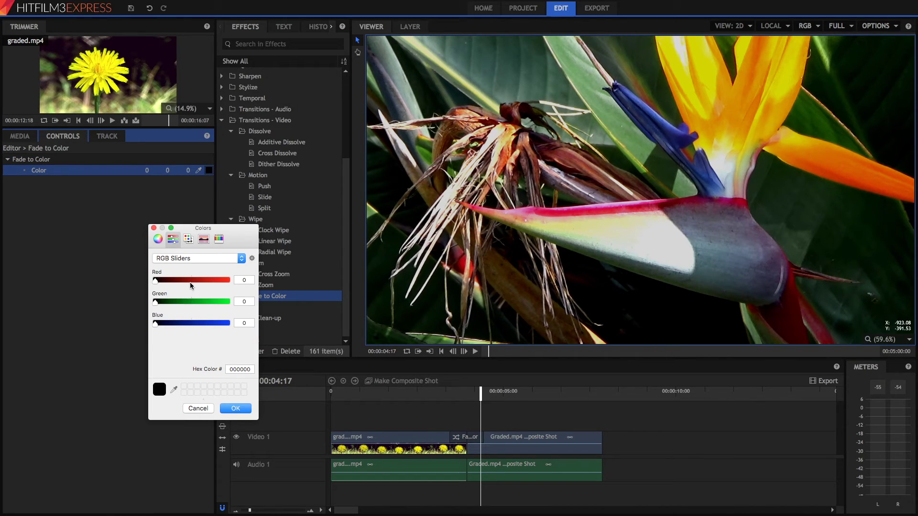
{"action": "left_click", "coordinate": [240, 409]}
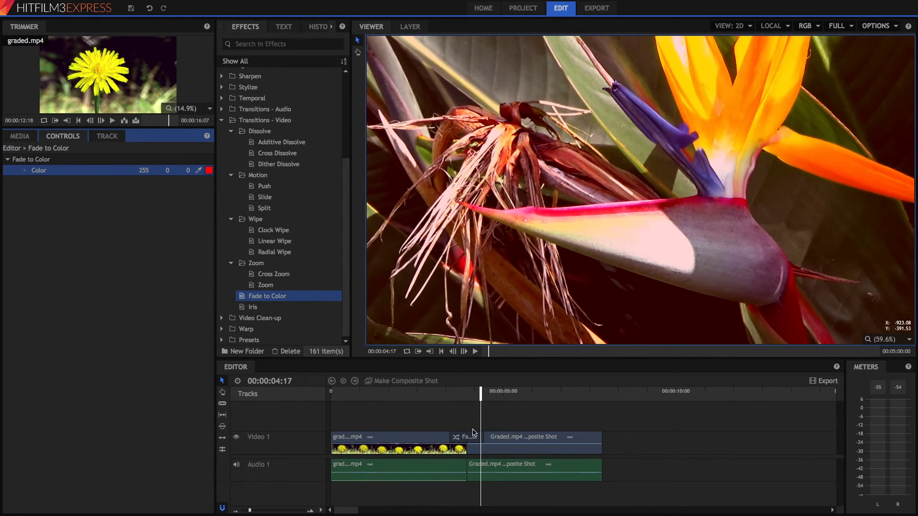